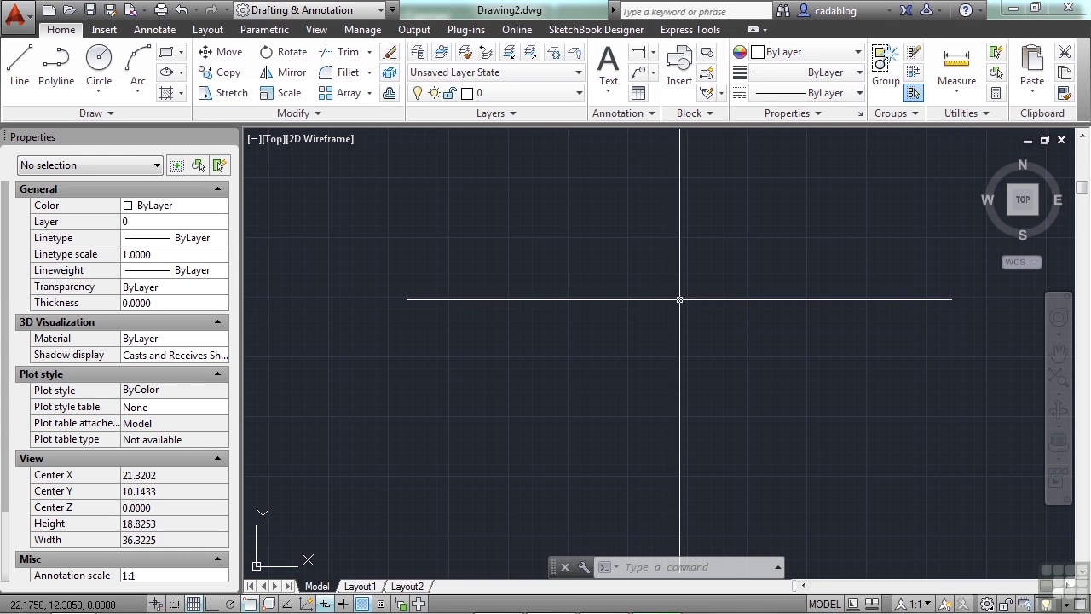
Open colorwh.dwg from project folder 13 with the OPEN command
text(open)
key(Return)
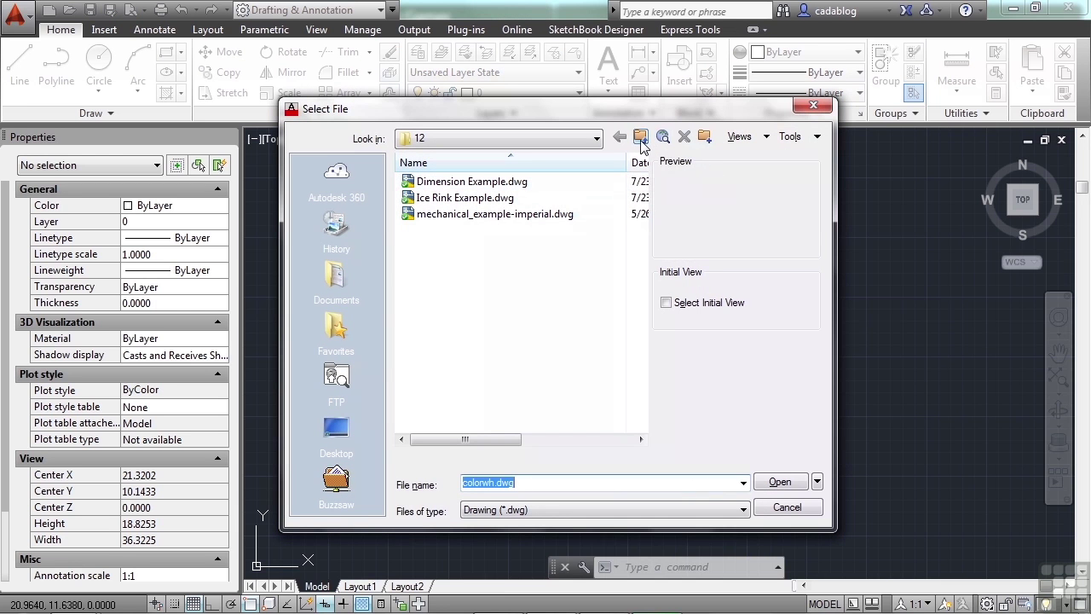
click(640, 138)
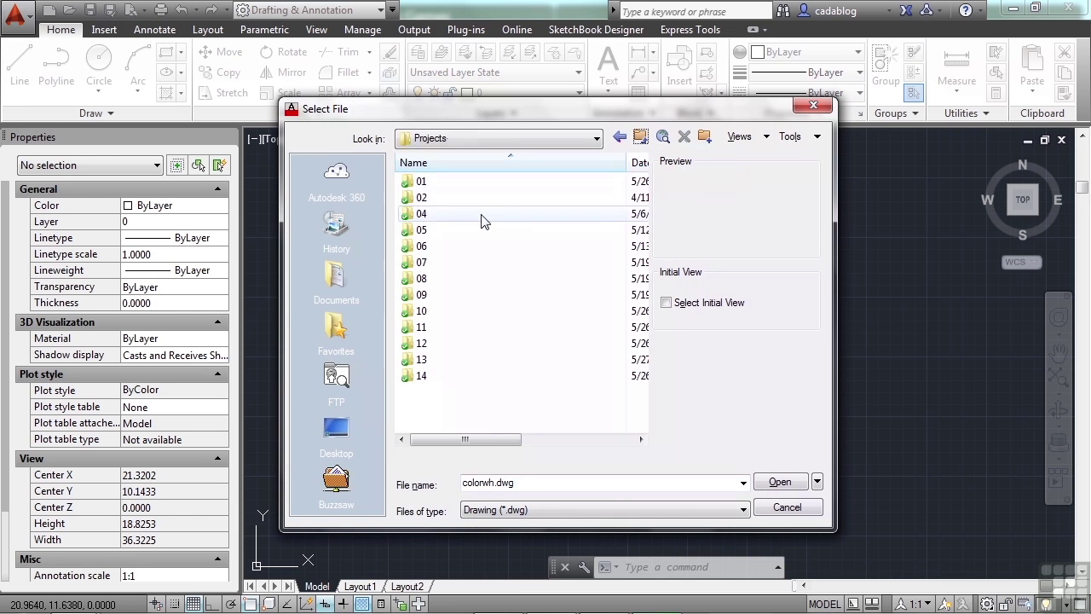
double_click(461, 363)
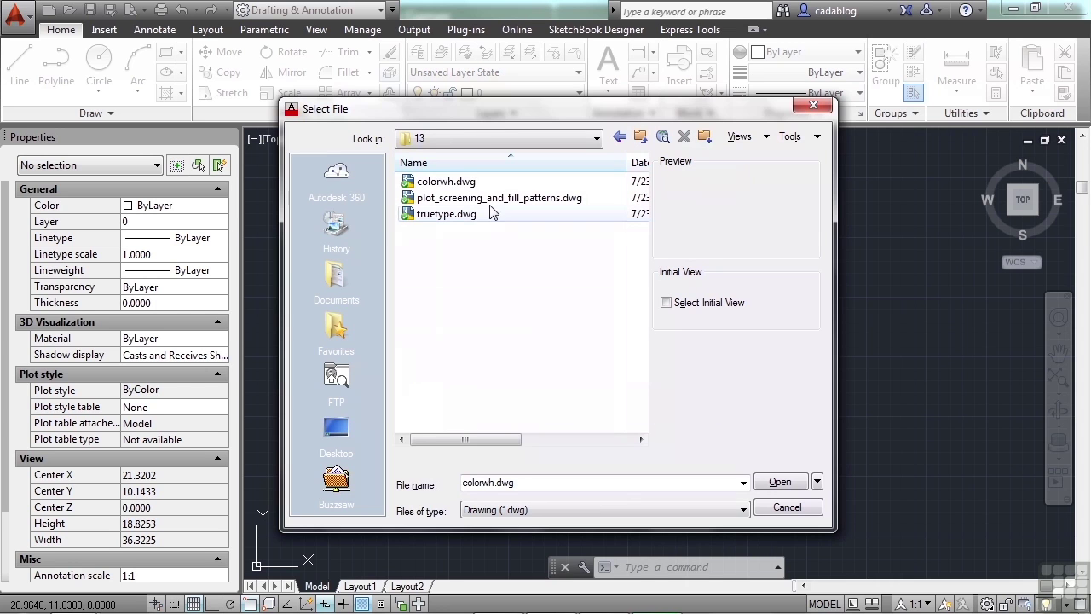
click(455, 183)
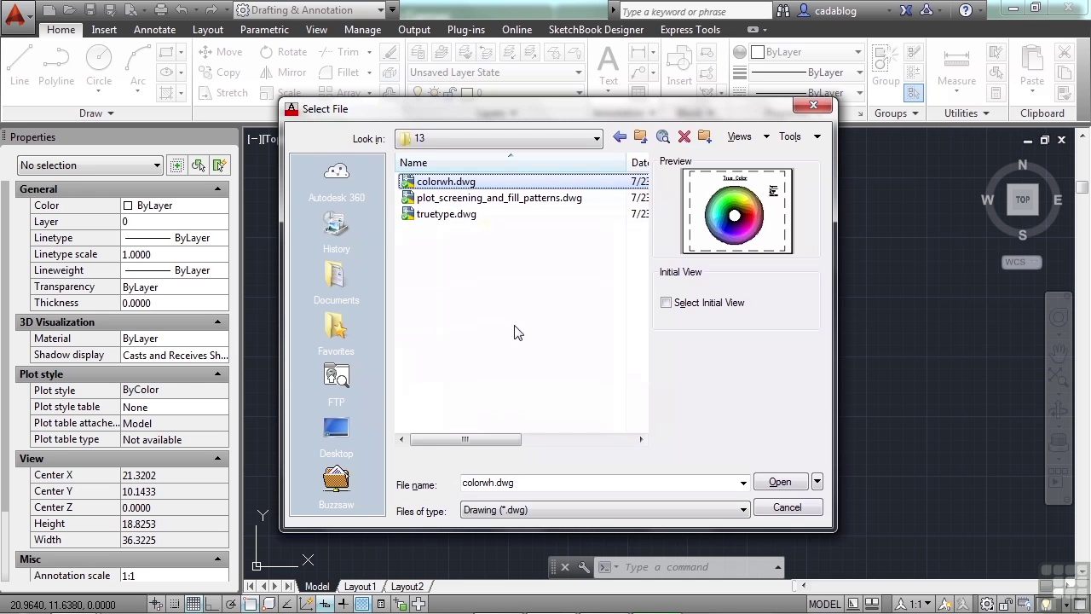
click(776, 482)
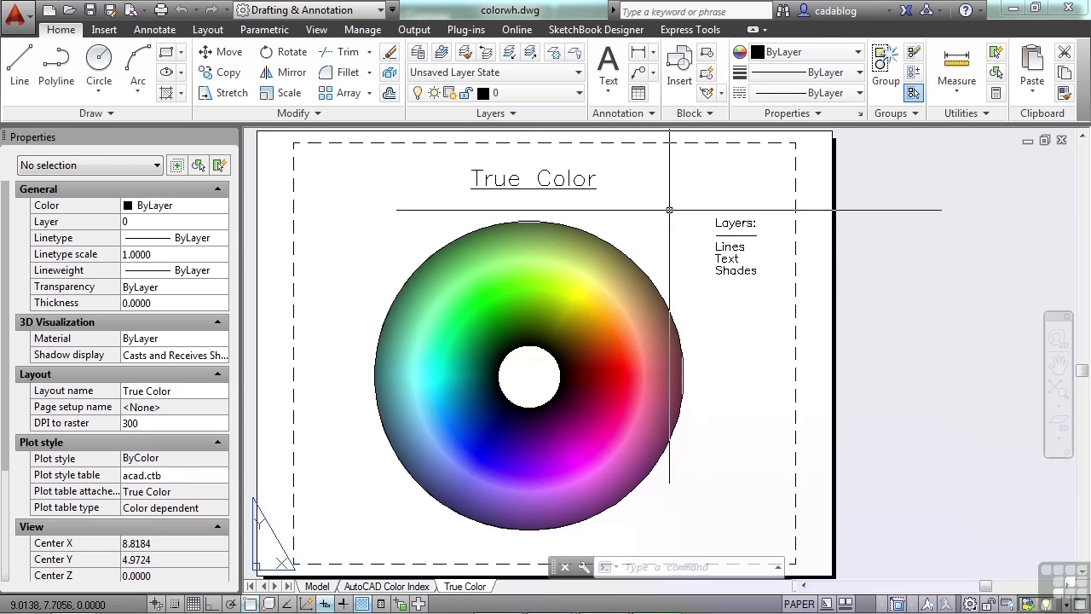
scroll(670, 218, down, 2)
scroll(669, 222, up, 2)
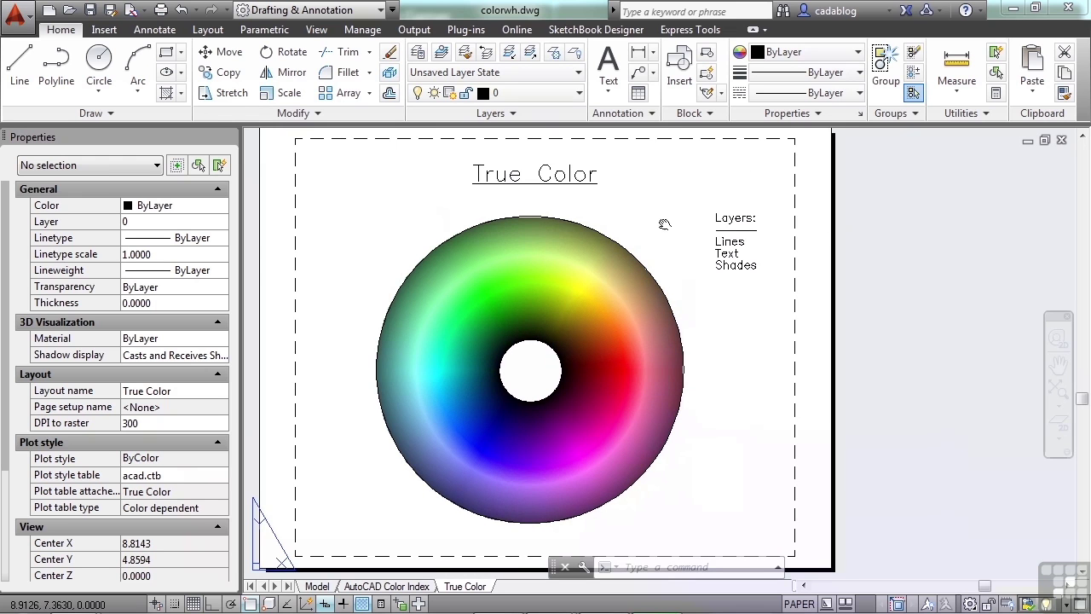
middle_drag(665, 224, 690, 227)
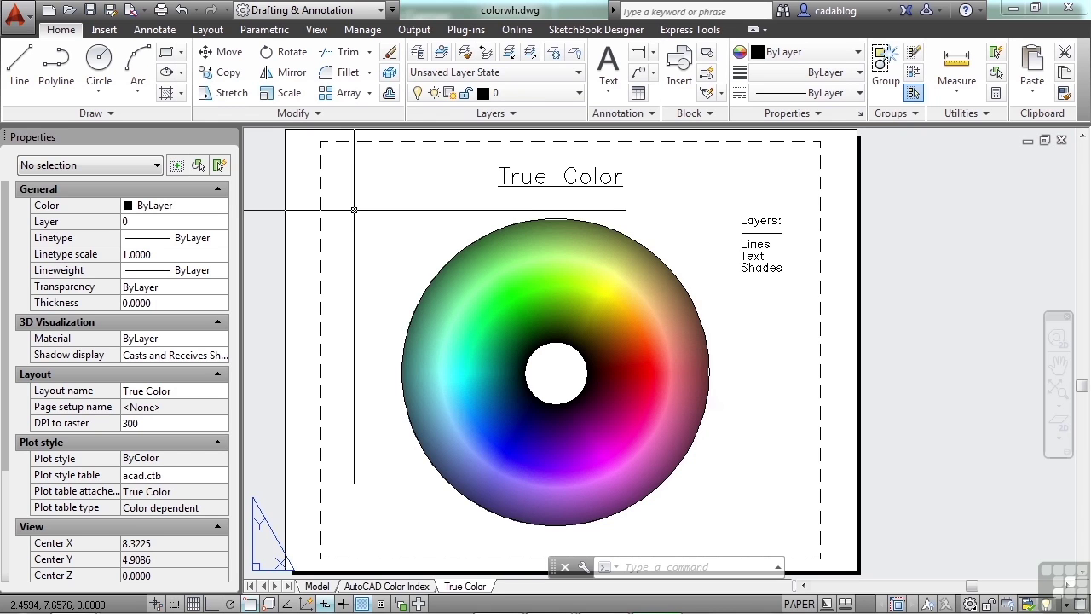
click(392, 586)
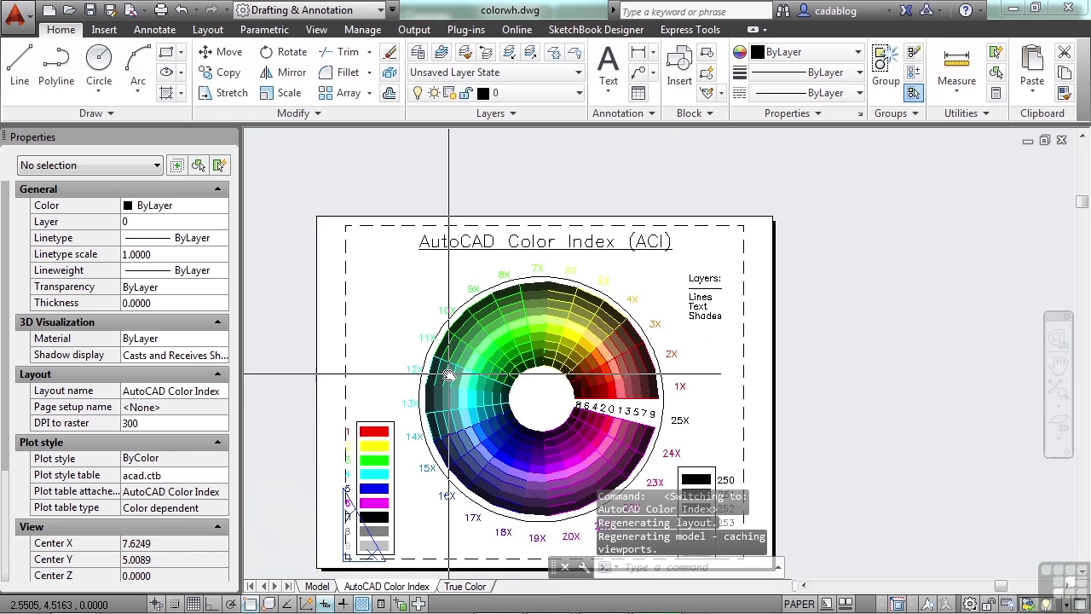
middle_drag(449, 375, 463, 302)
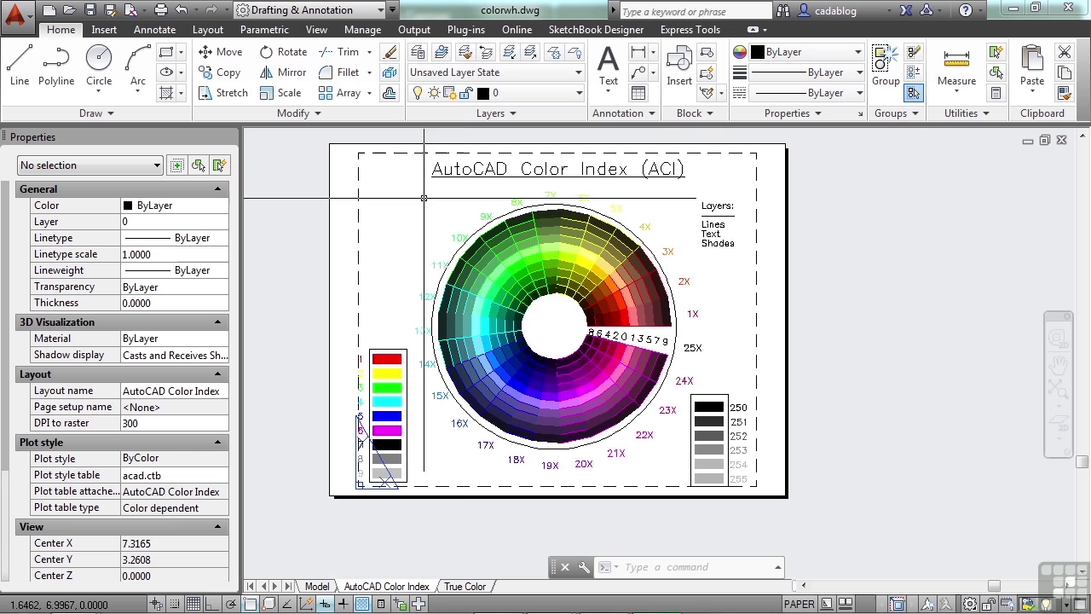
scroll(389, 470, up, 6)
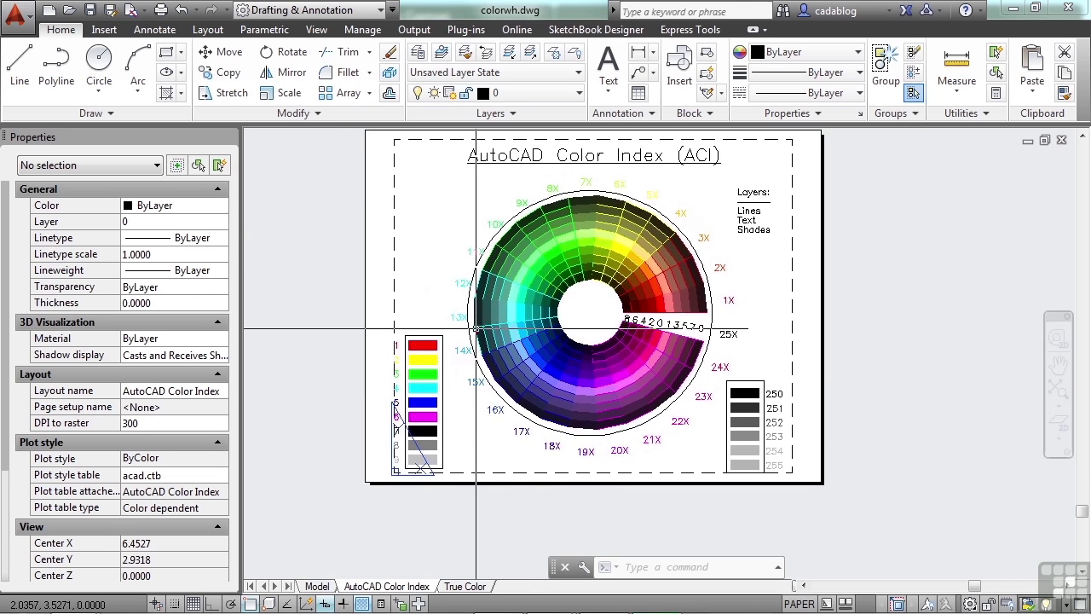
scroll(439, 433, down, 2)
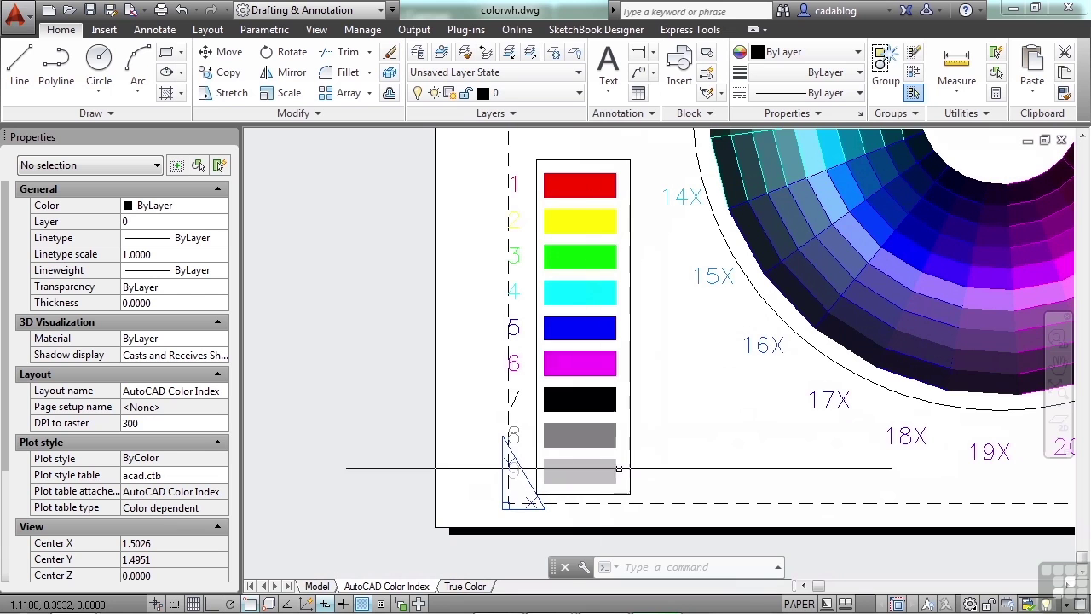
middle_click(605, 421)
middle_click(605, 420)
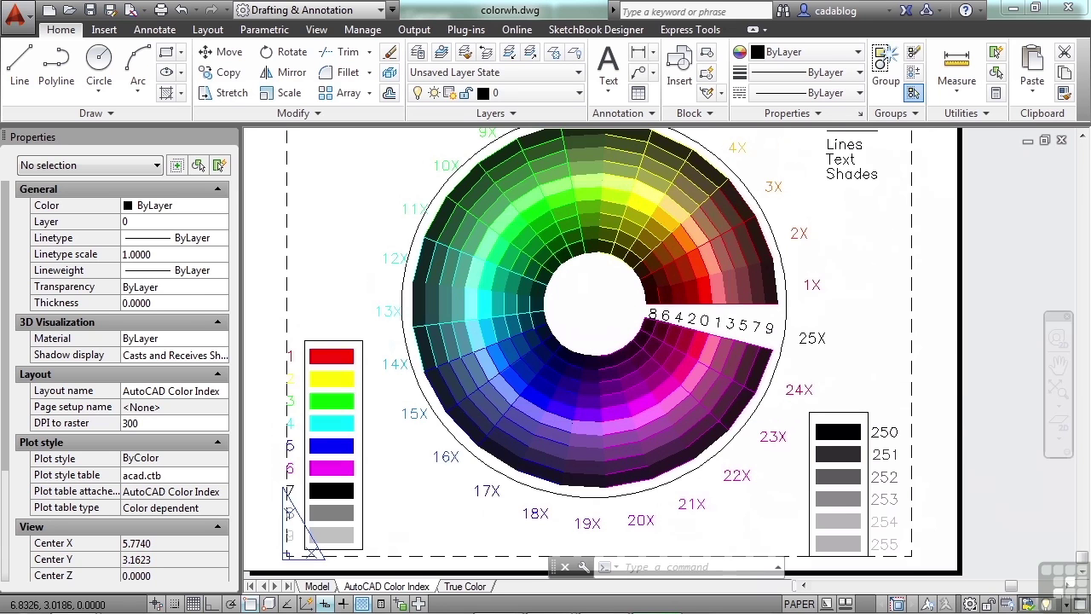
scroll(721, 309, up, 2)
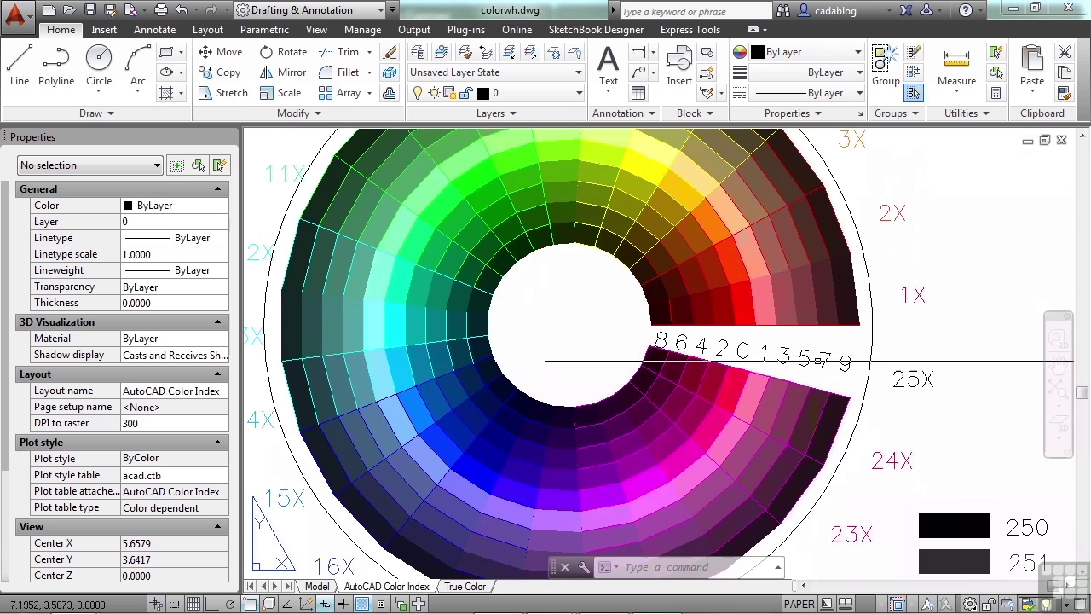
scroll(803, 324, down, 2)
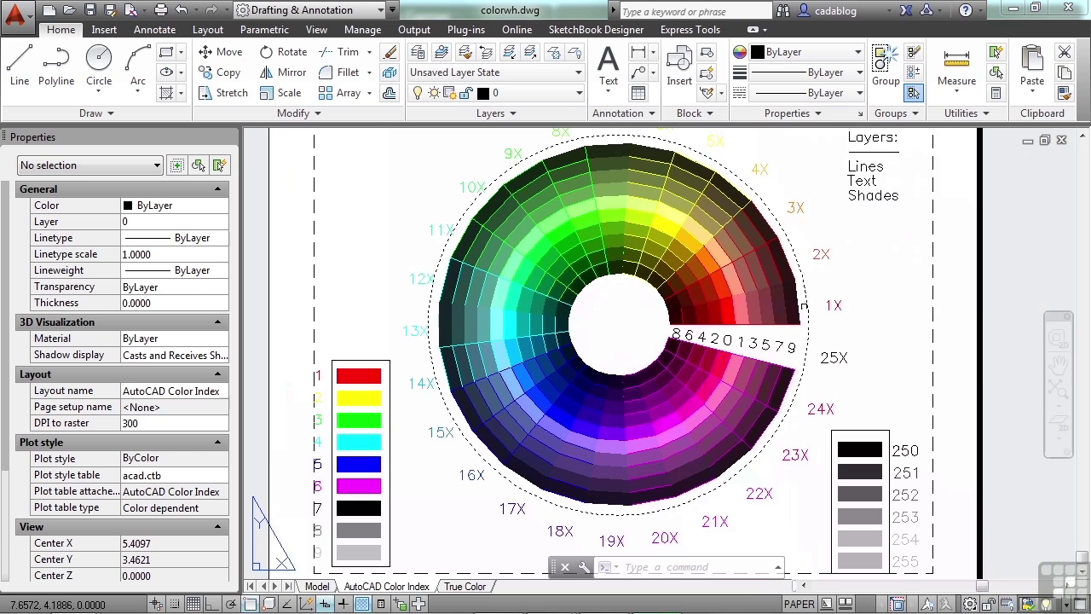
scroll(797, 308, up, 2)
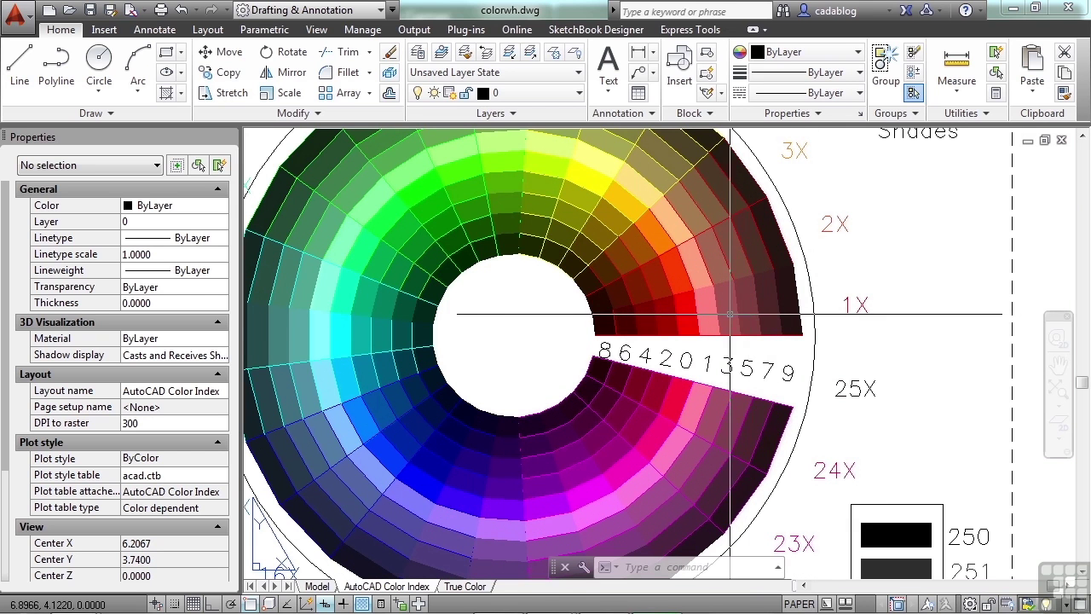
scroll(590, 335, down, 2)
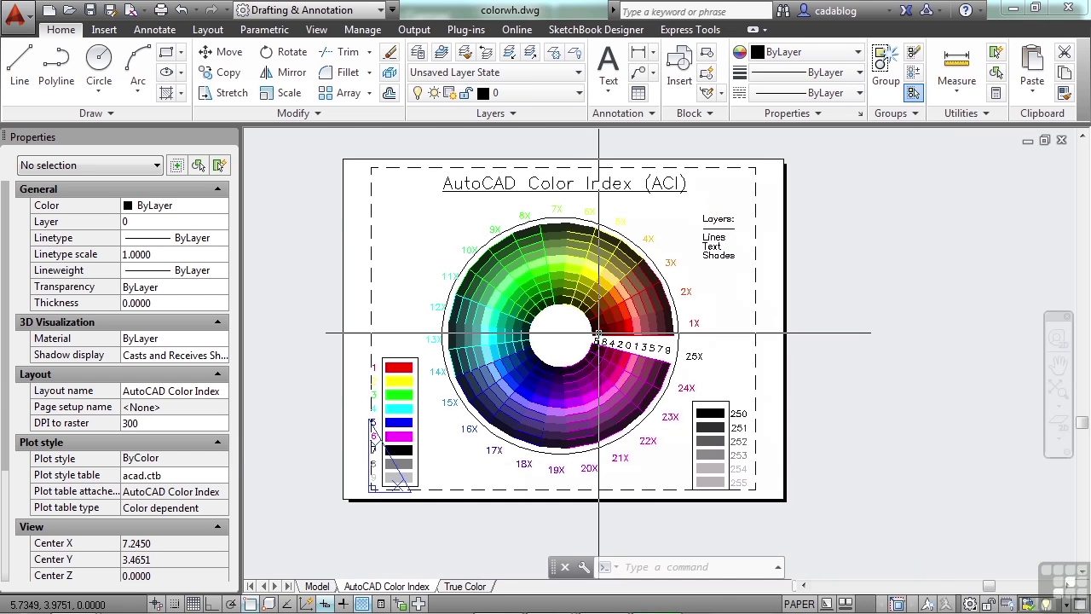
middle_drag(594, 331, 619, 322)
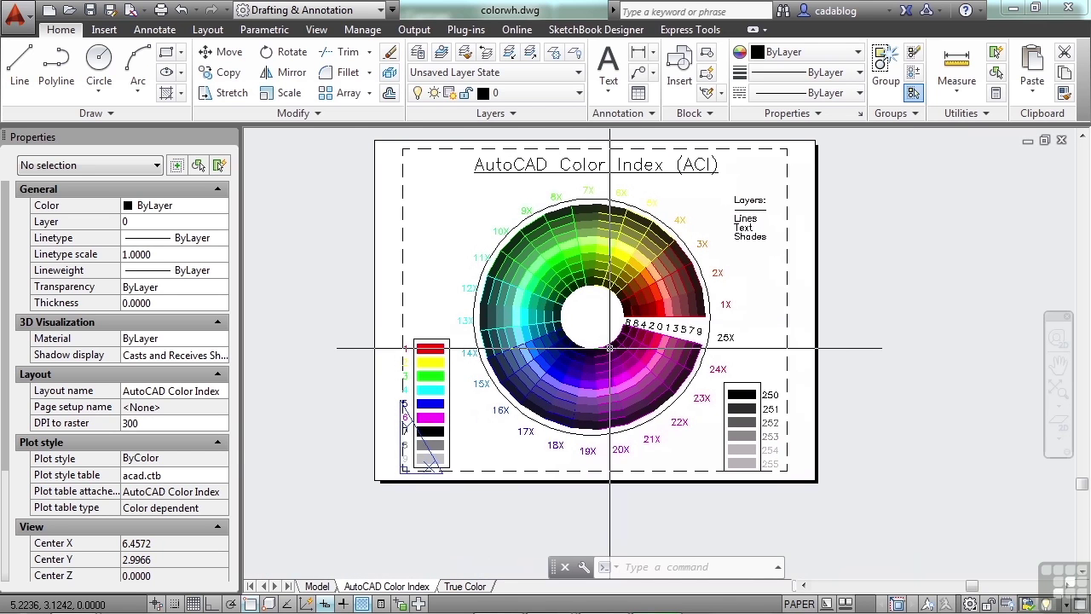
click(465, 586)
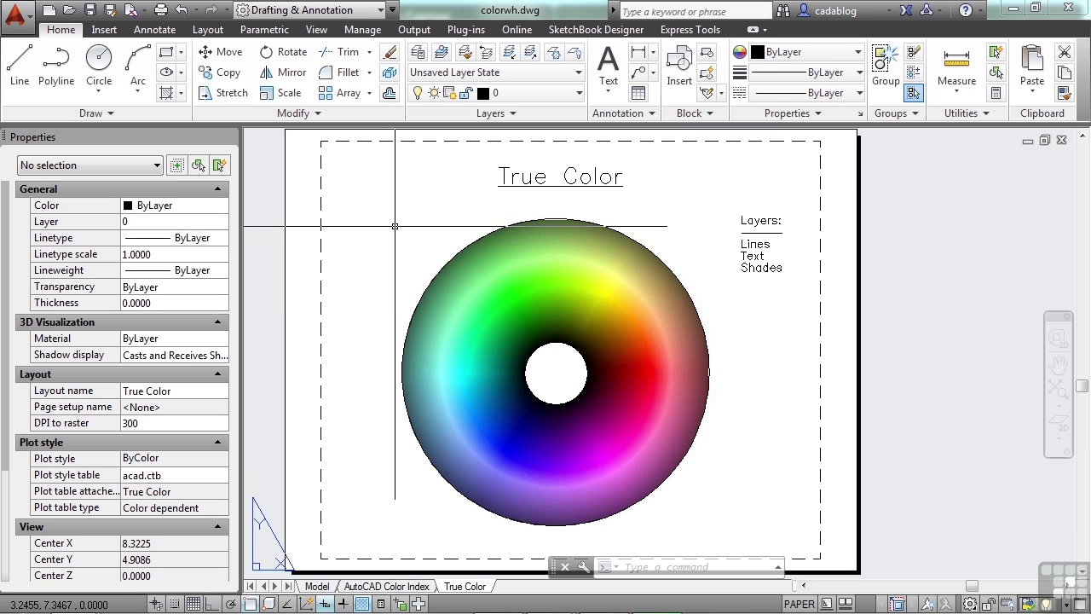
key(ctrl+p)
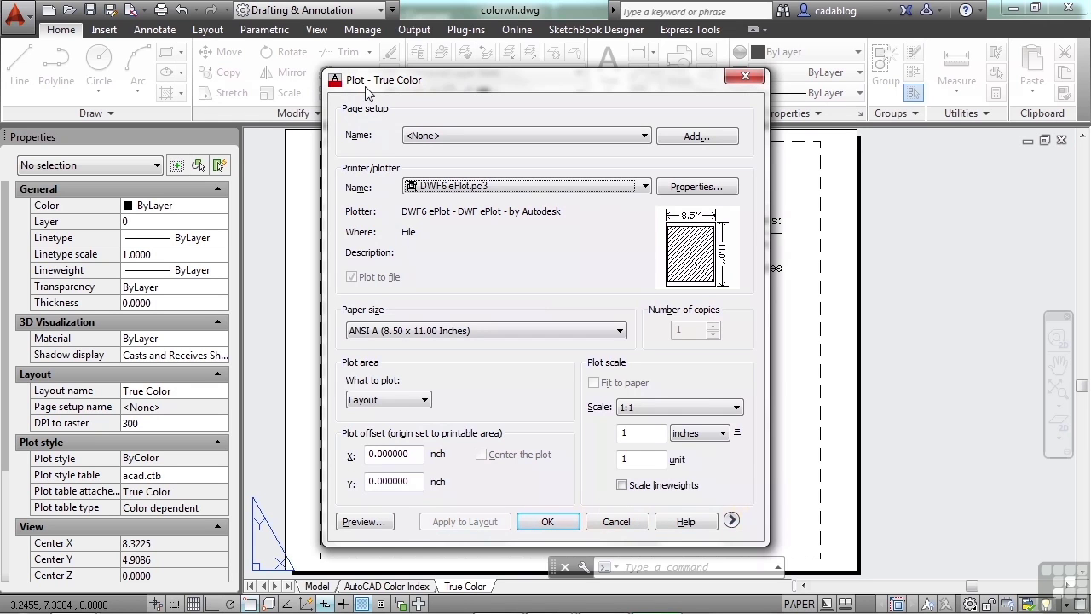
drag(450, 94, 427, 80)
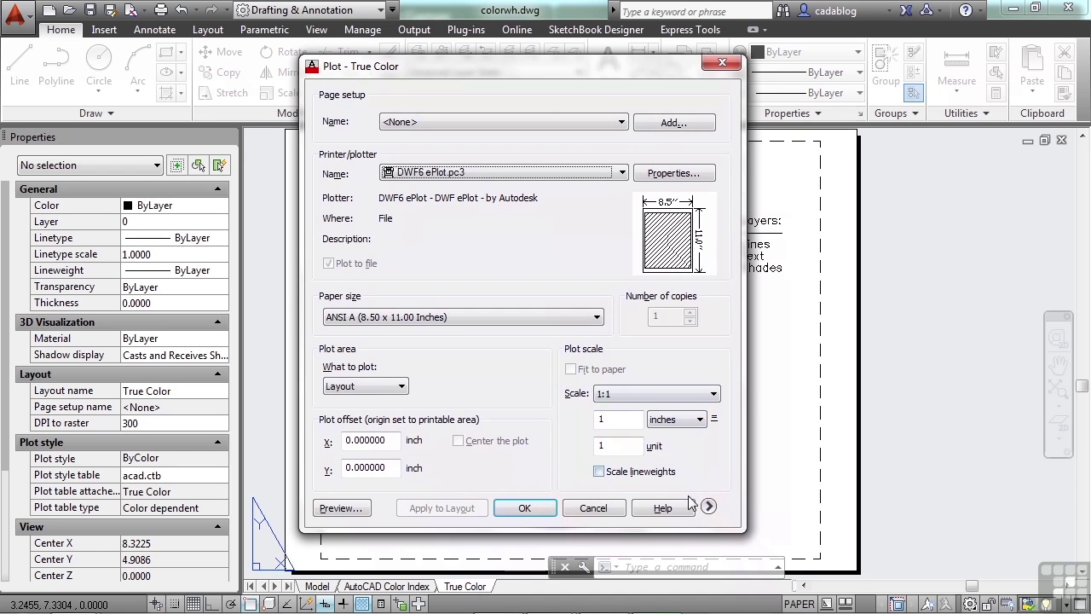
click(603, 508)
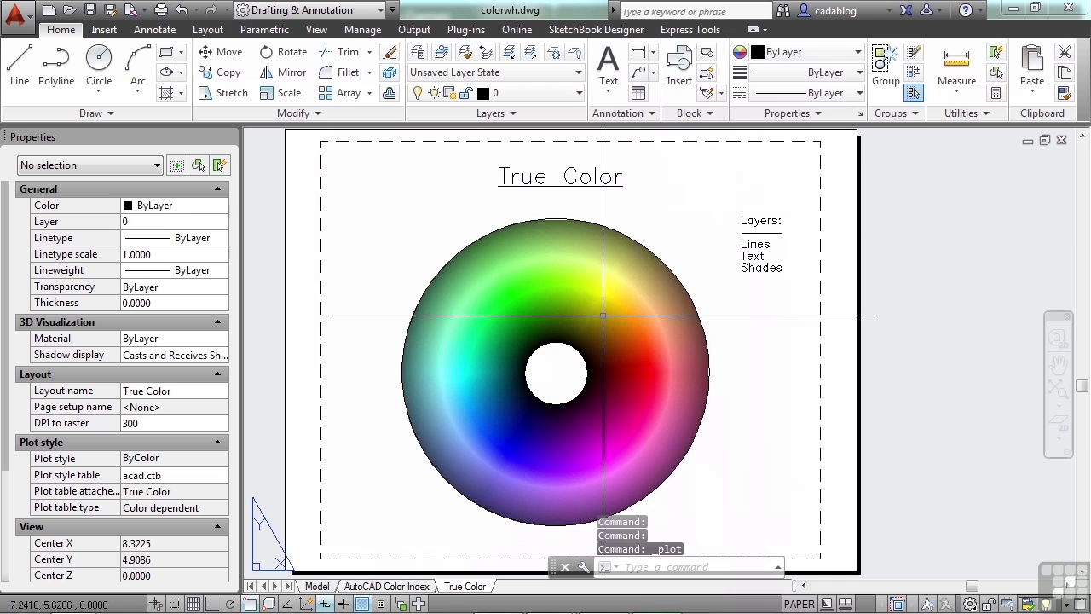
text(plot)
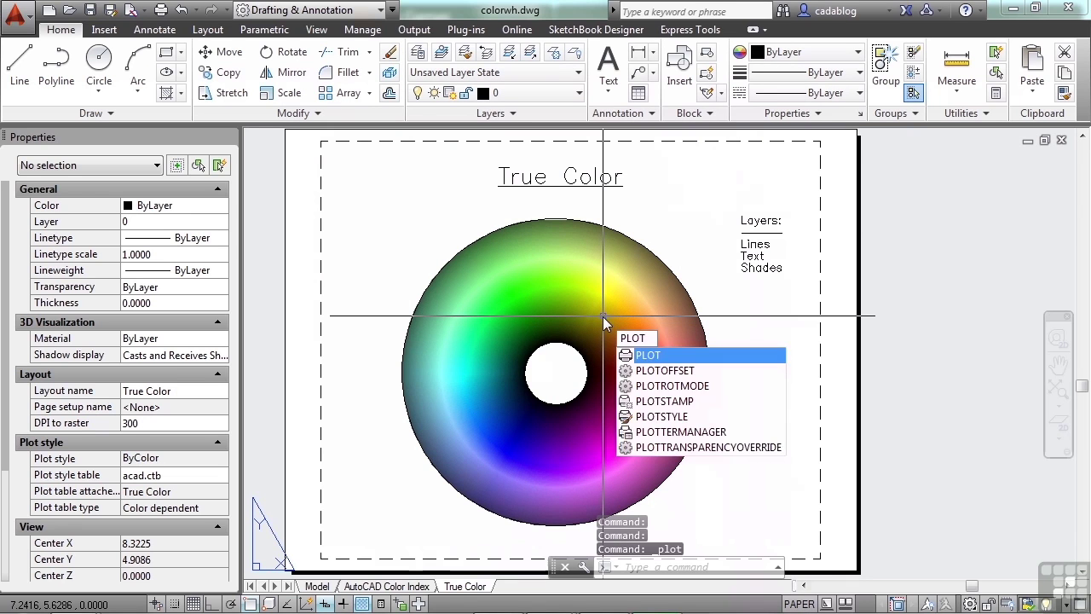
key(Escape)
text(print)
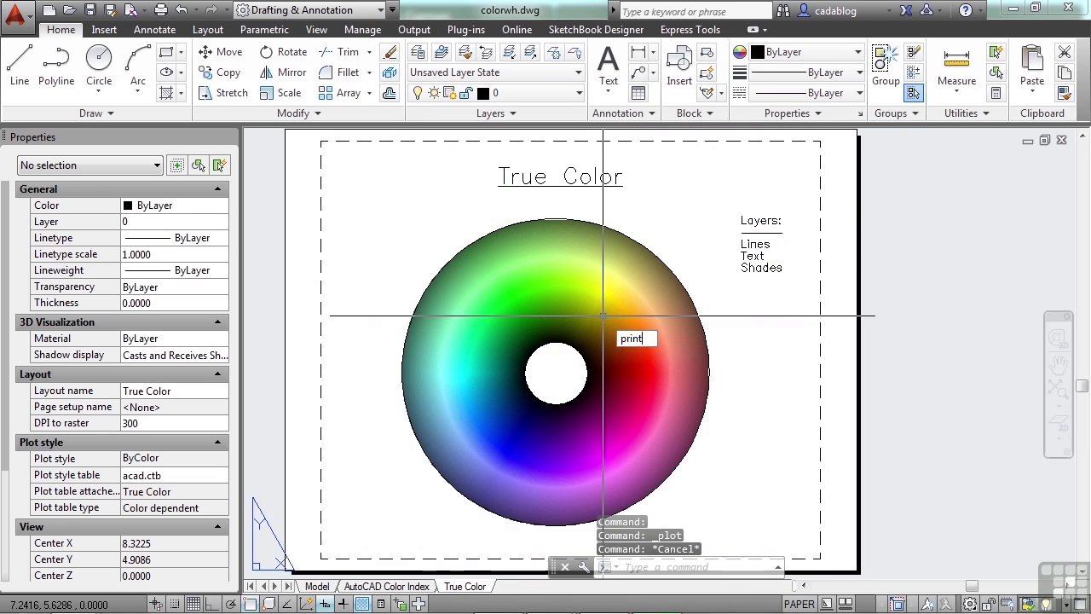
key(Escape)
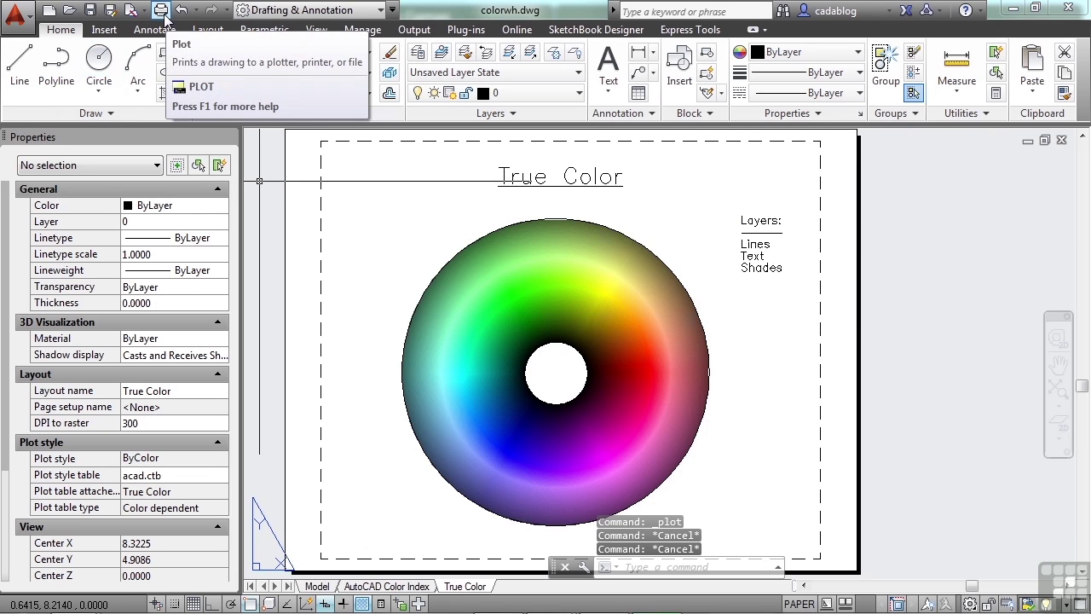
Look through the Application menu's Print options, then dismiss the menu without printing
click(17, 18)
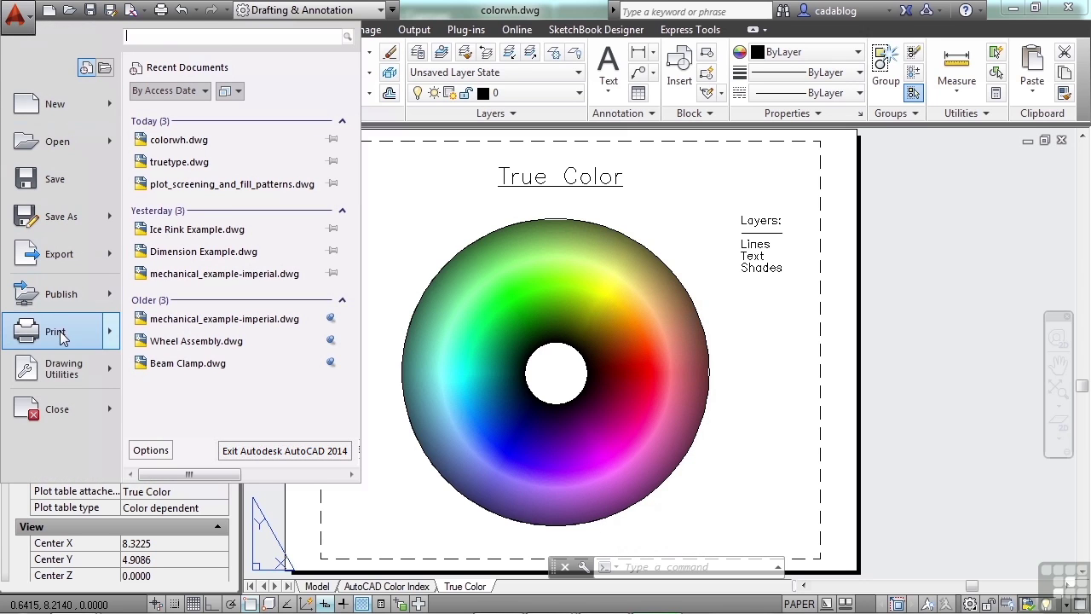
mouse_move(61, 337)
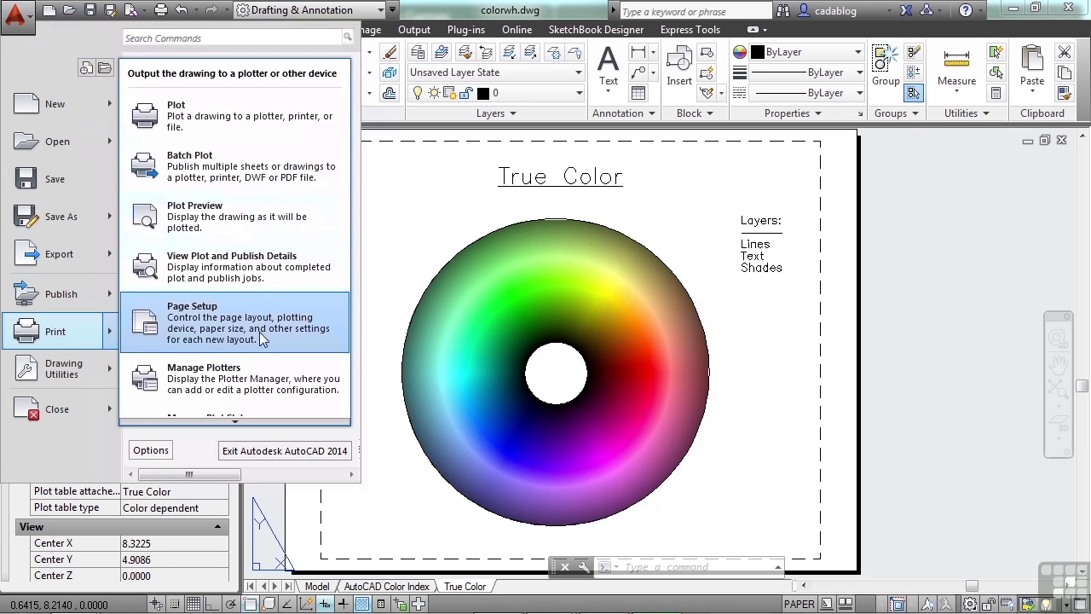
scroll(245, 416, down, 2)
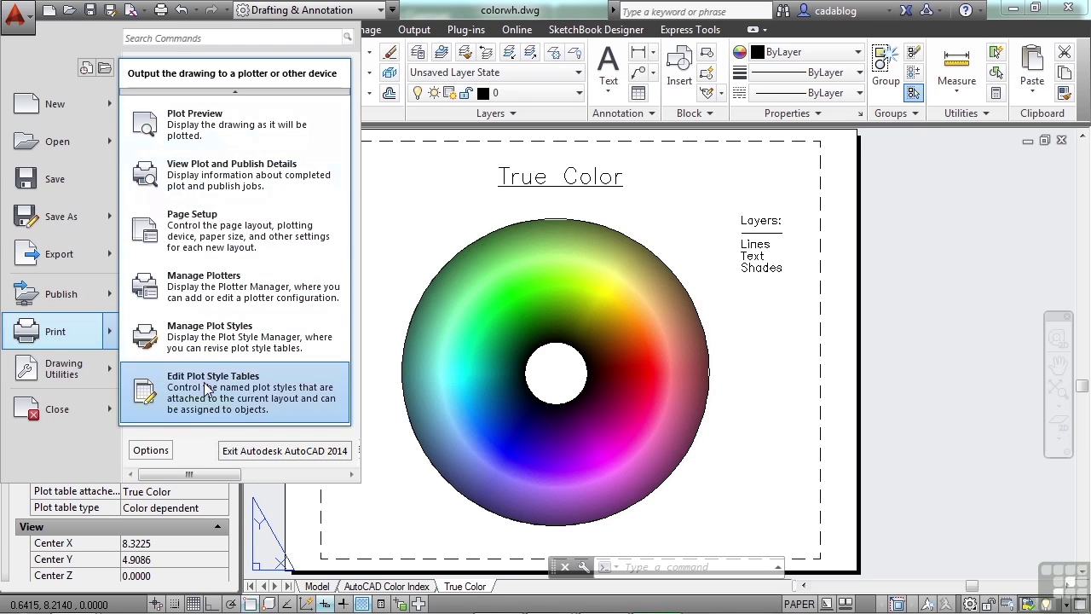
scroll(223, 110, up, 2)
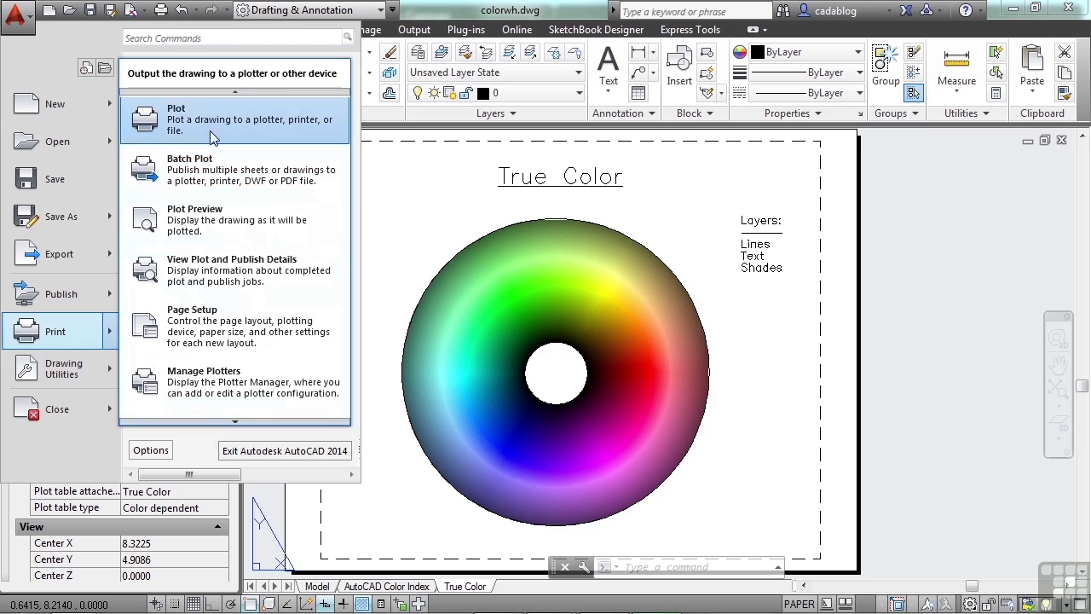
scroll(210, 131, up, 1)
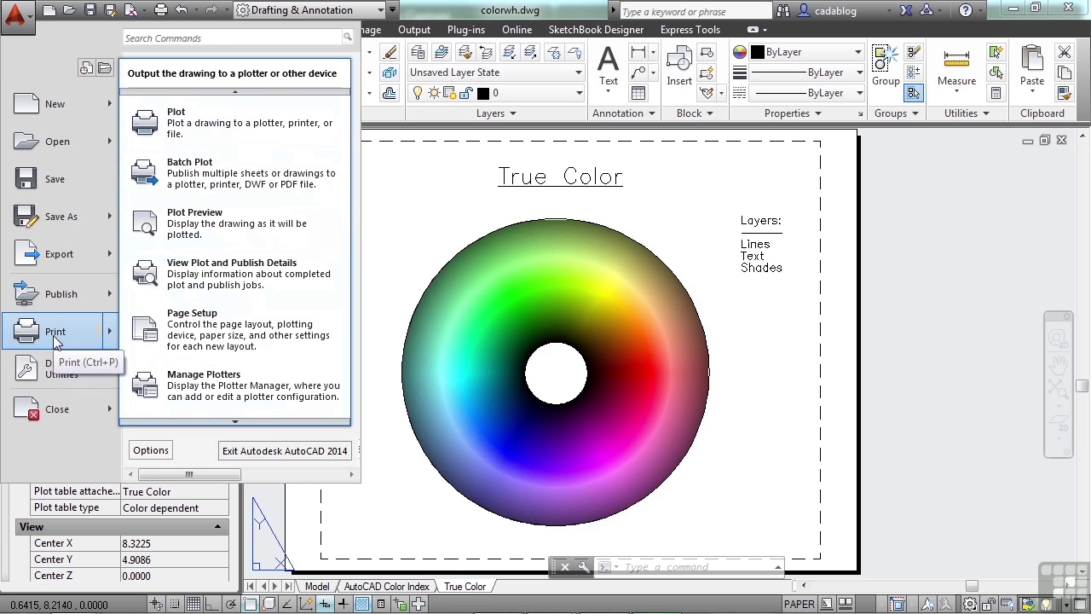
click(695, 252)
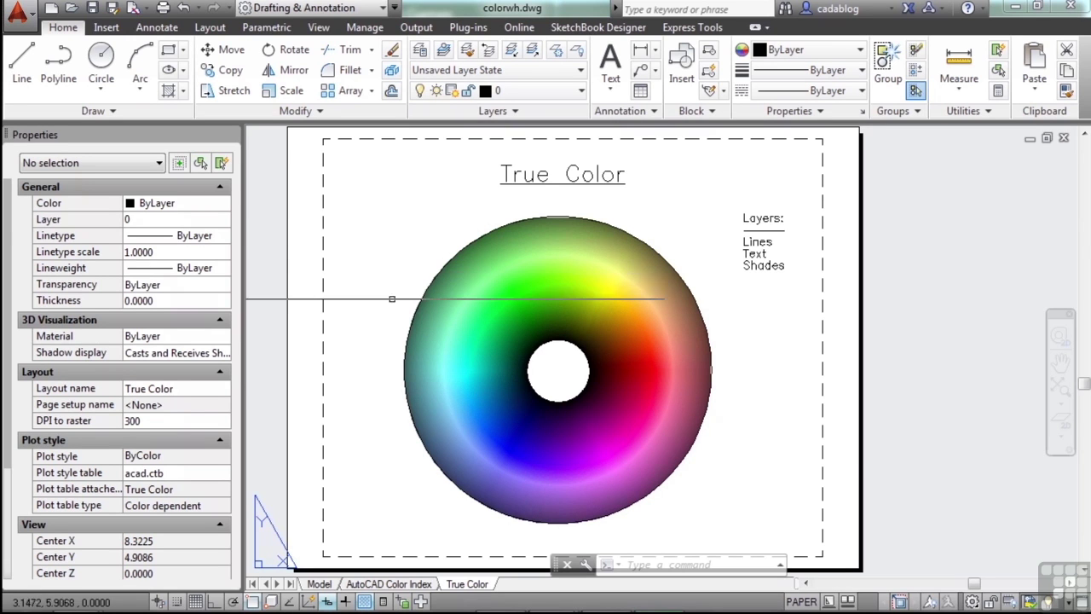
Open the Plot dialog from the True Color layout tab's menu, showing its additional settings
right_click(467, 585)
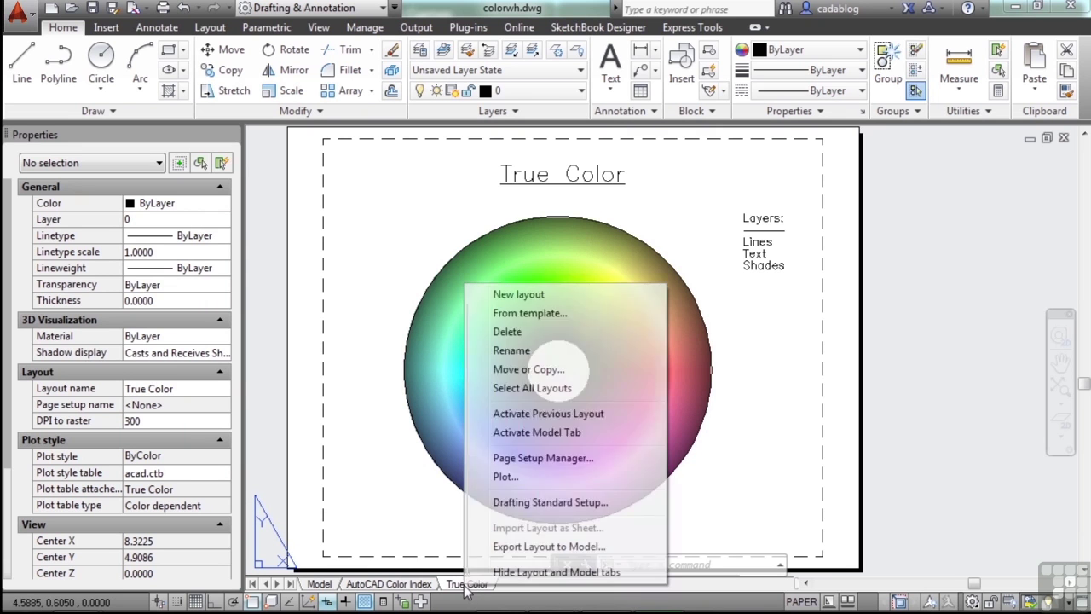
click(520, 477)
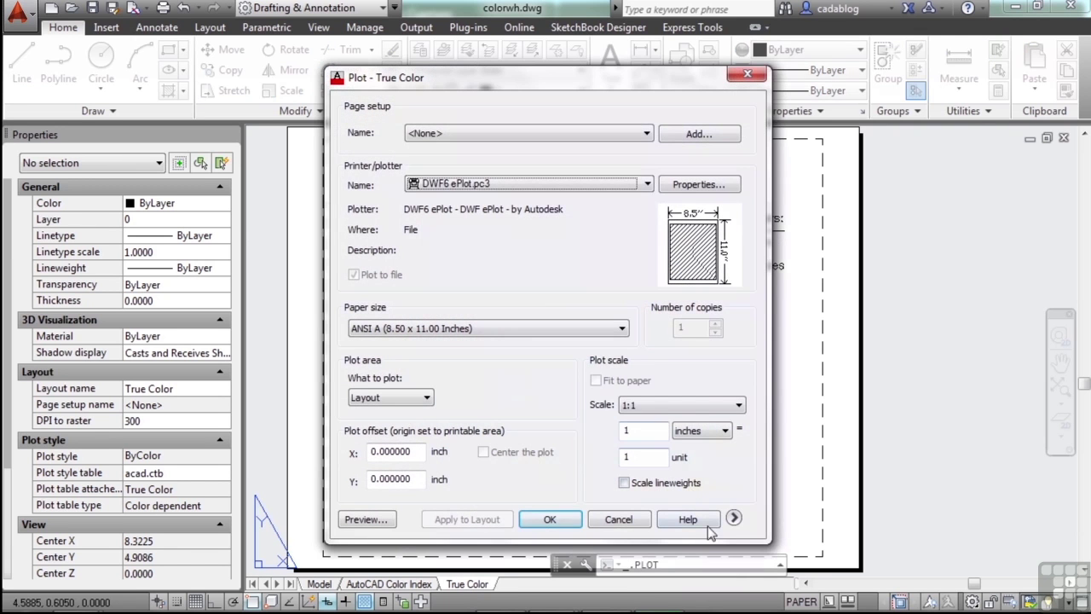
click(733, 518)
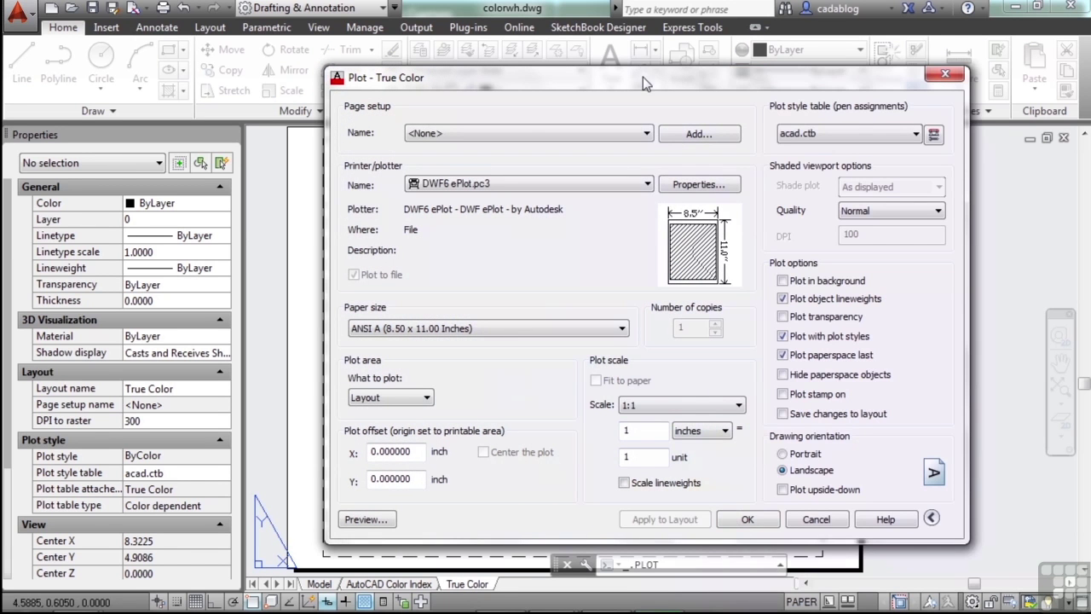
drag(642, 77, 575, 57)
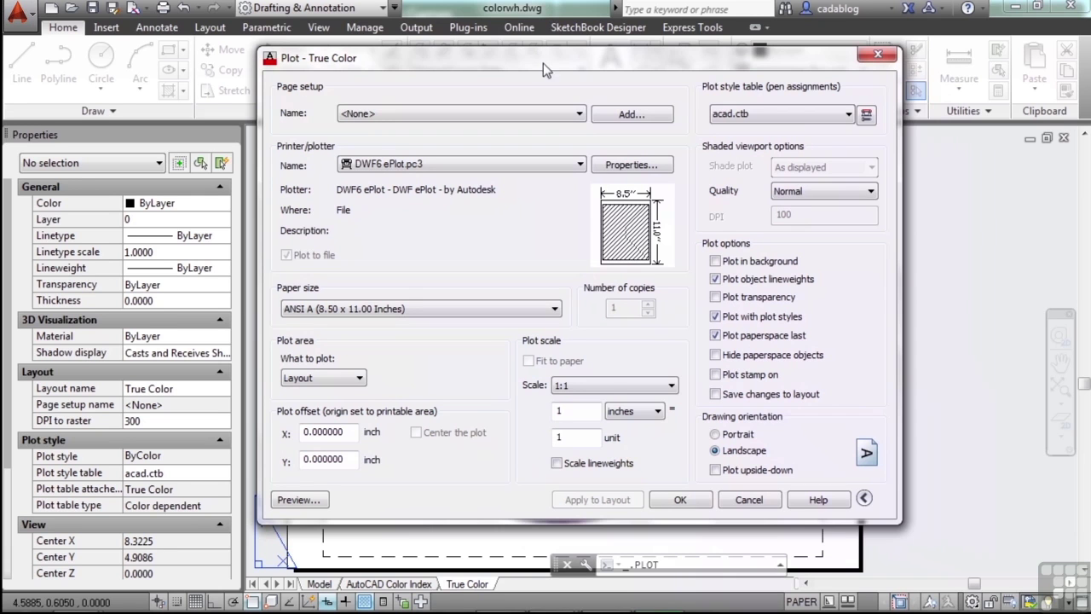
Collapse and re-expand the Plot dialog's extra options, then nudge the dialog upward
click(864, 499)
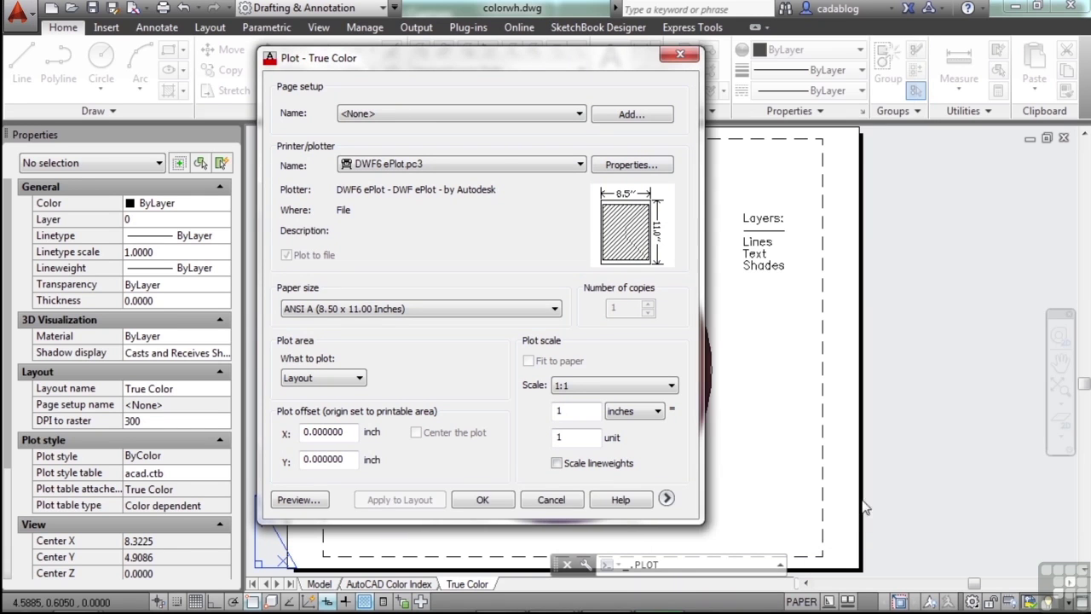
click(666, 498)
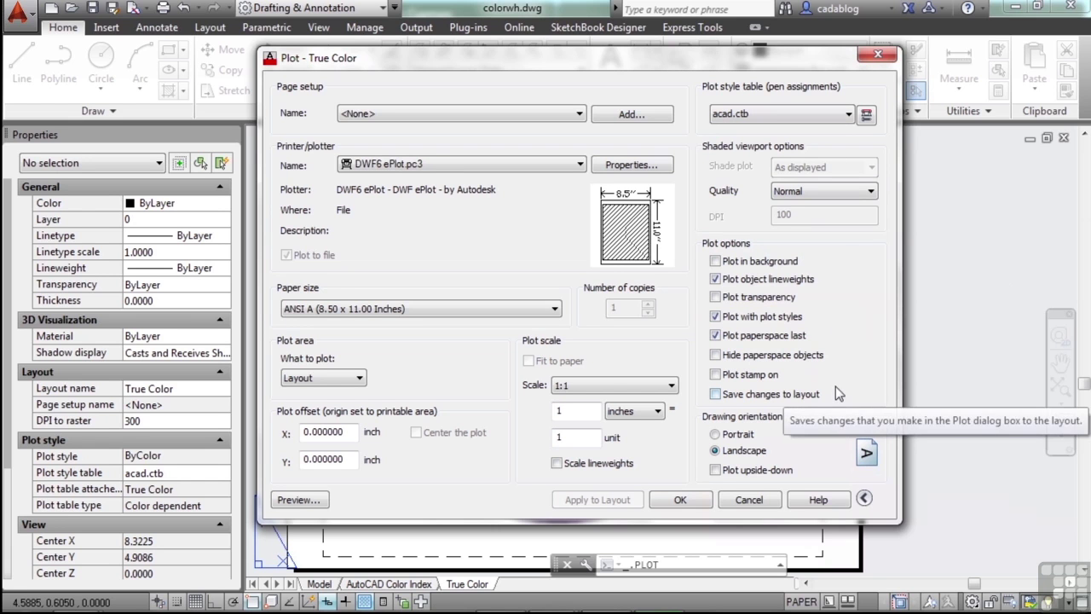
drag(641, 58, 640, 42)
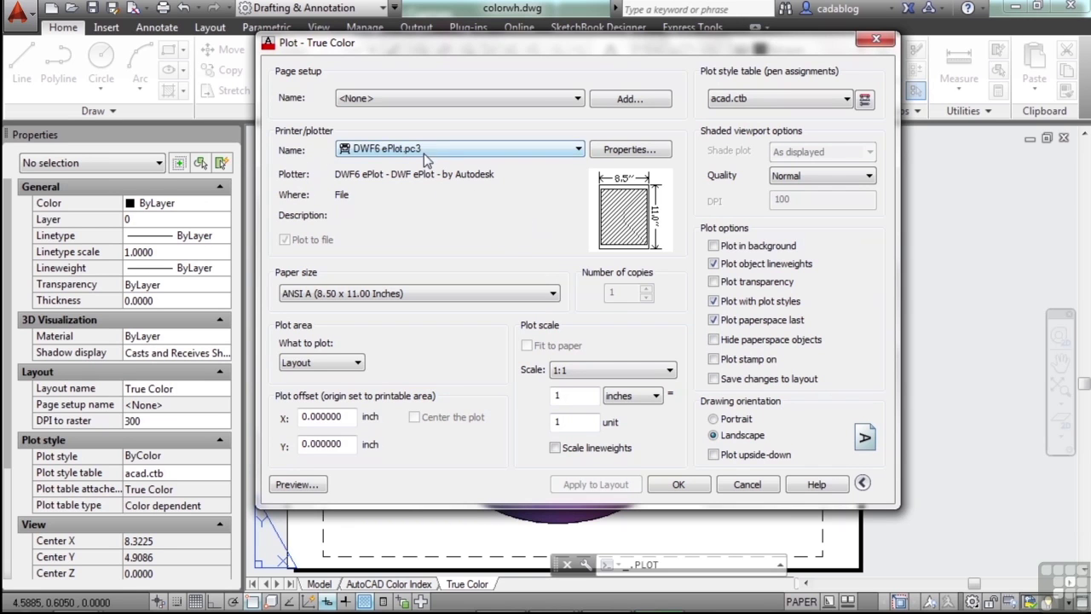
Choose None from the Printer/plotter Name list in the Plot – True Color dialog
click(577, 150)
scroll(580, 211, up, 1)
scroll(584, 212, up, 3)
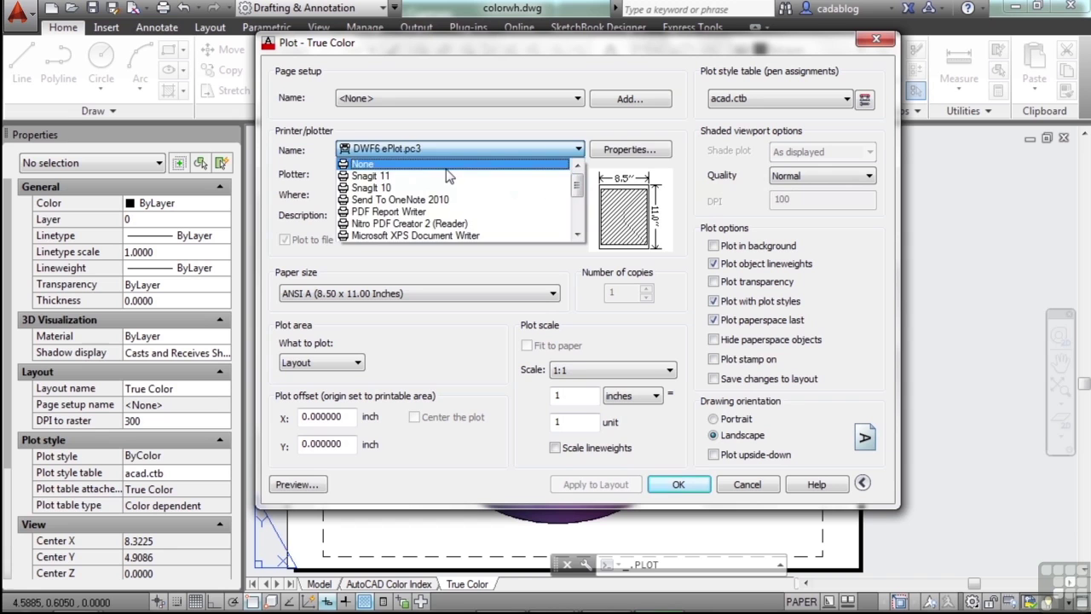
click(448, 164)
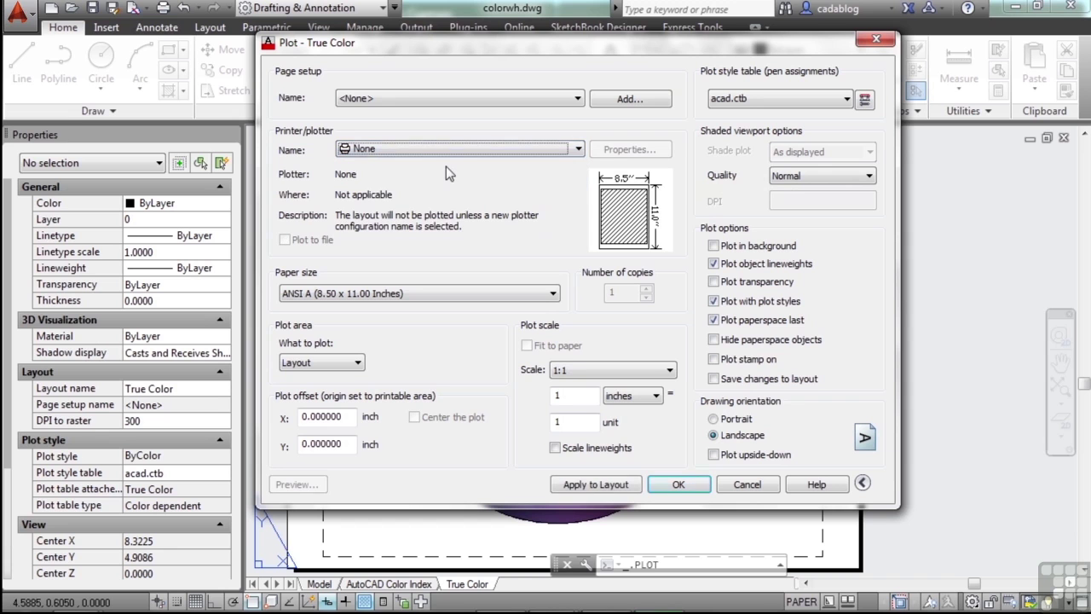
Scroll the Printer/plotter Name list down to the PublishToWeb plotter entries
click(579, 157)
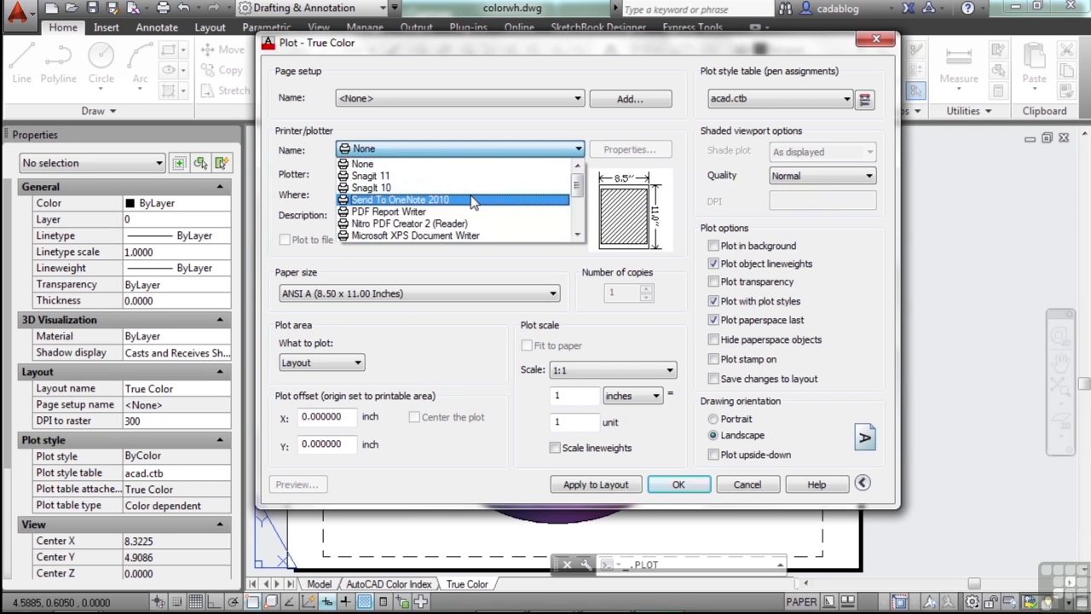
scroll(500, 221, down, 1)
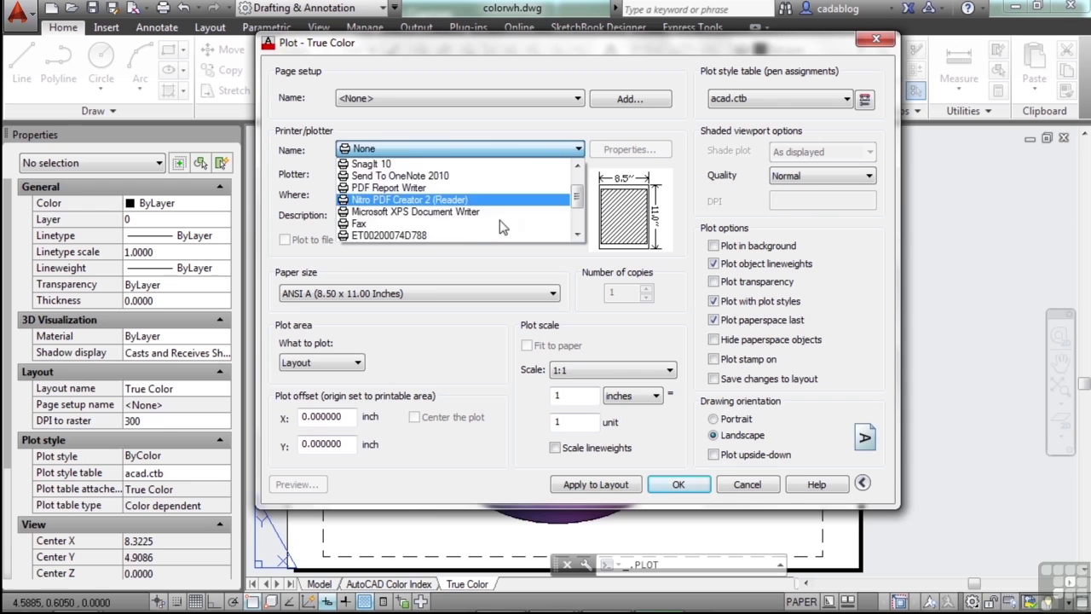
scroll(500, 221, down, 1)
scroll(452, 197, up, 2)
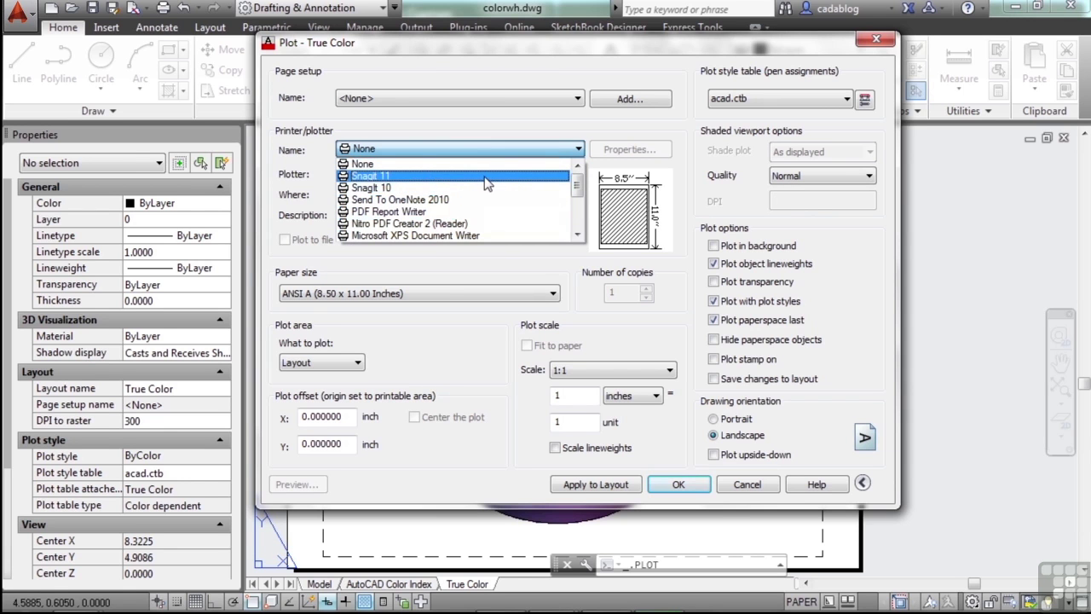
scroll(490, 186, down, 1)
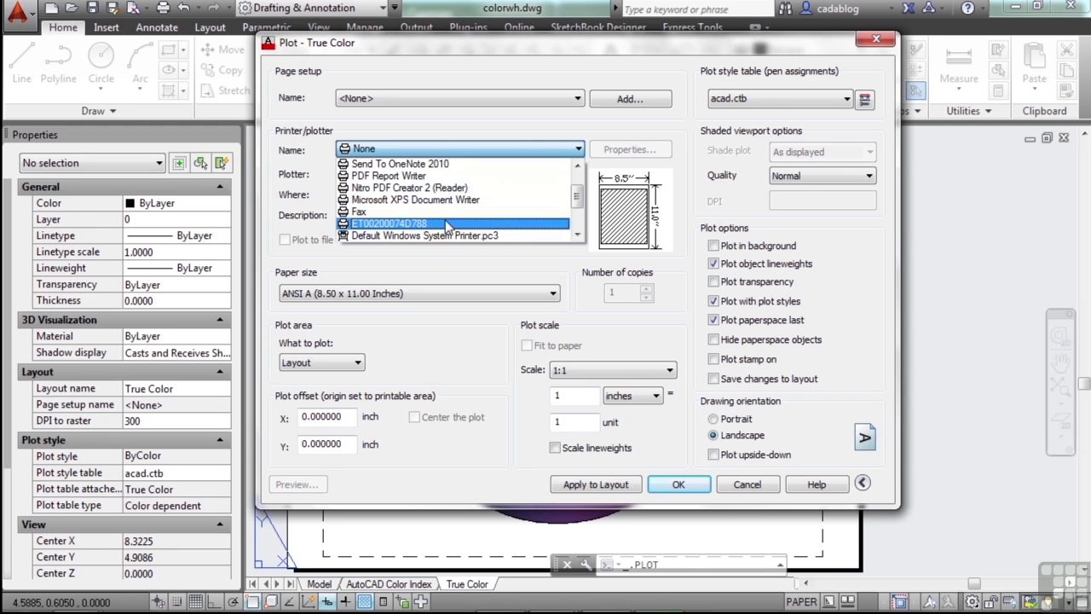
scroll(446, 217, down, 1)
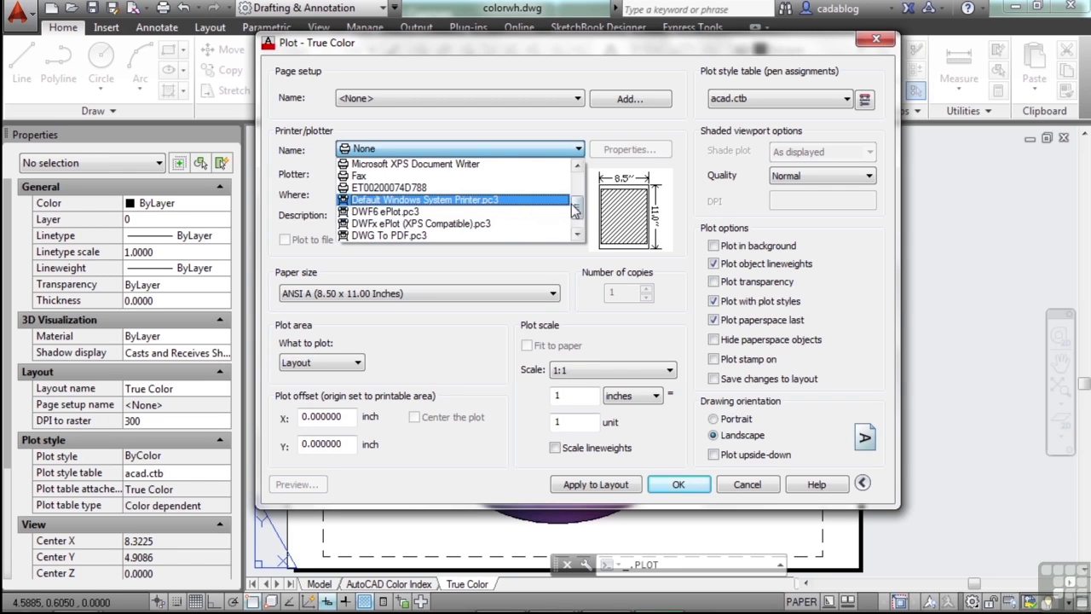
drag(576, 209, 577, 216)
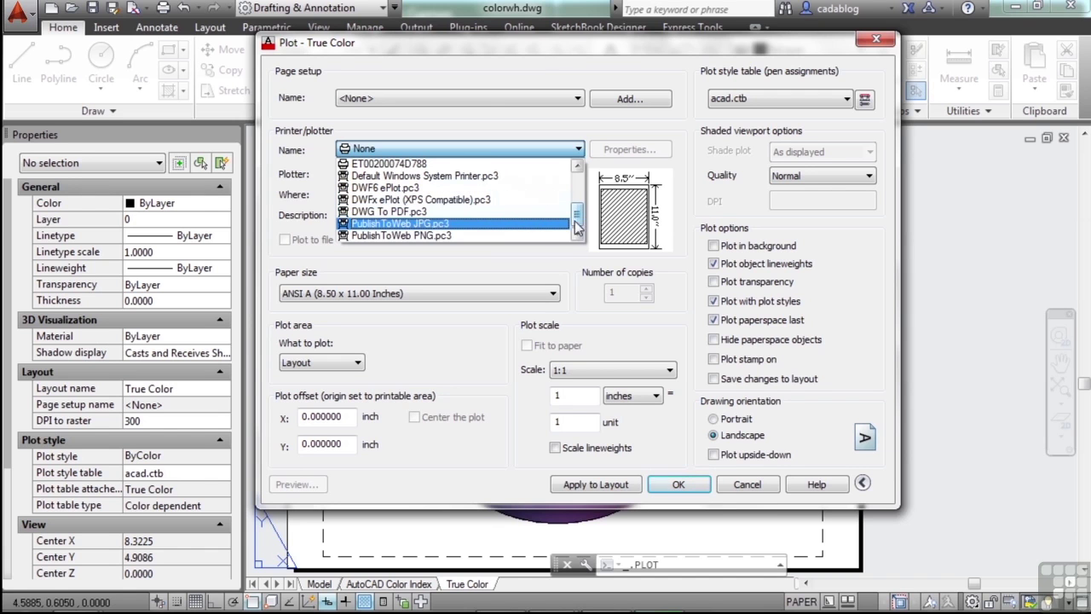
Select DWG To PDF.pc3 as the plotter and open its Properties configuration editor
click(547, 259)
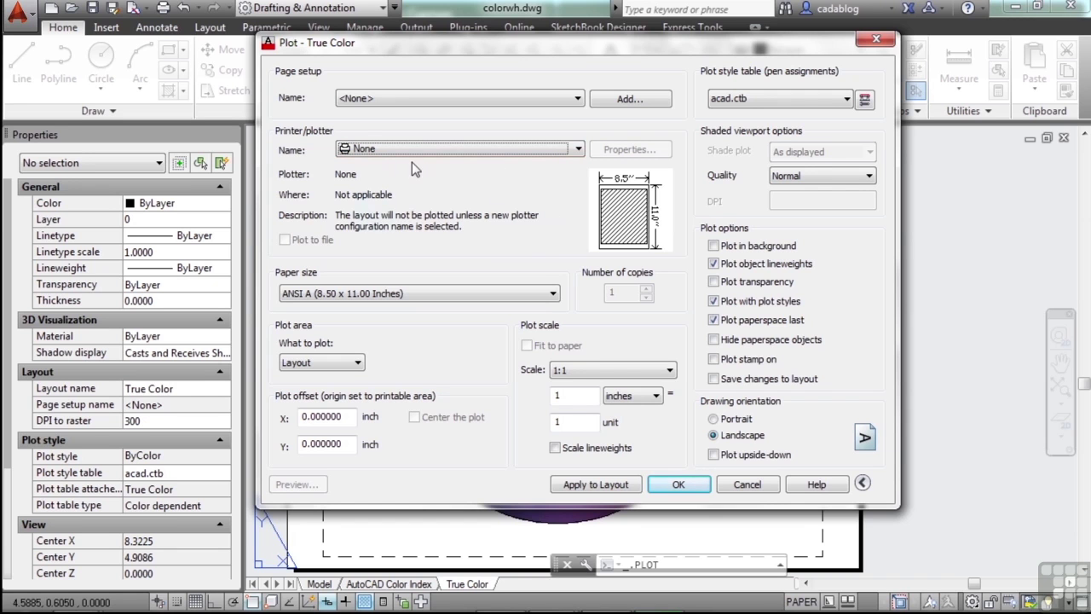
click(556, 155)
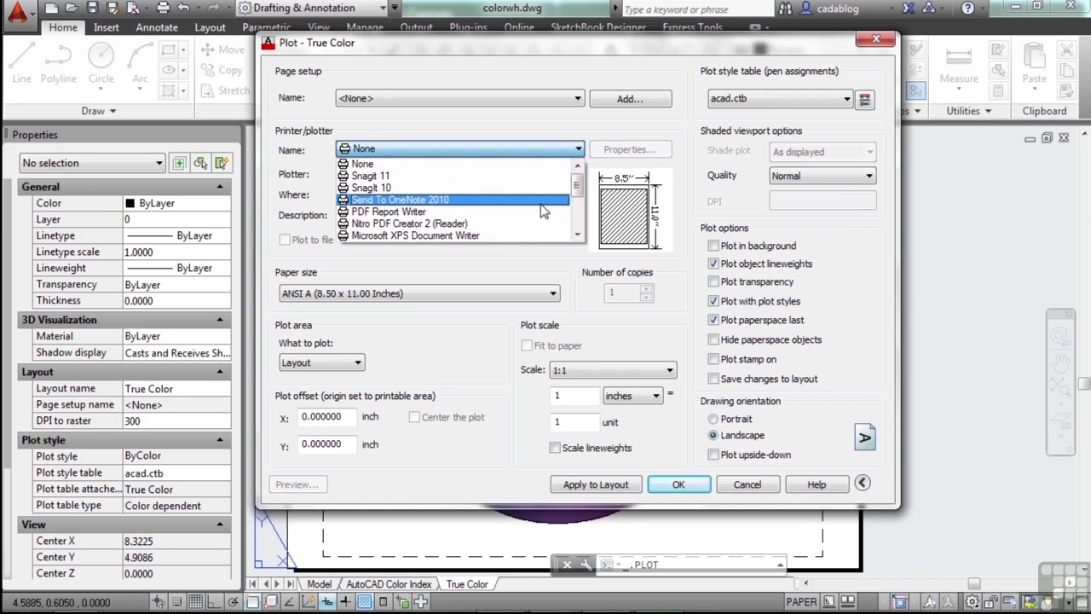
scroll(537, 201, down, 1)
scroll(535, 201, down, 1)
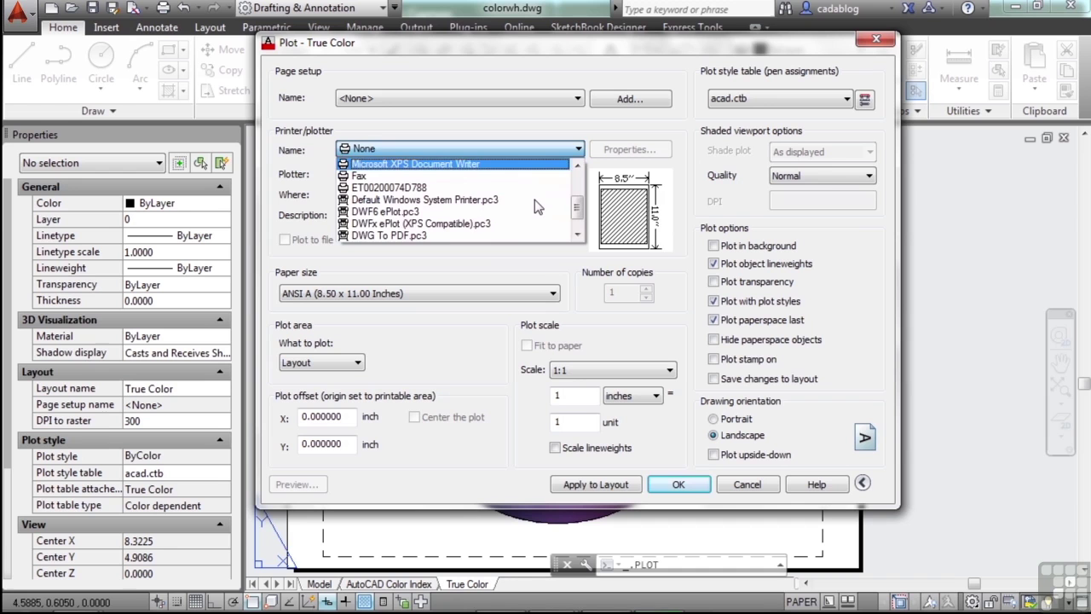
scroll(533, 203, down, 1)
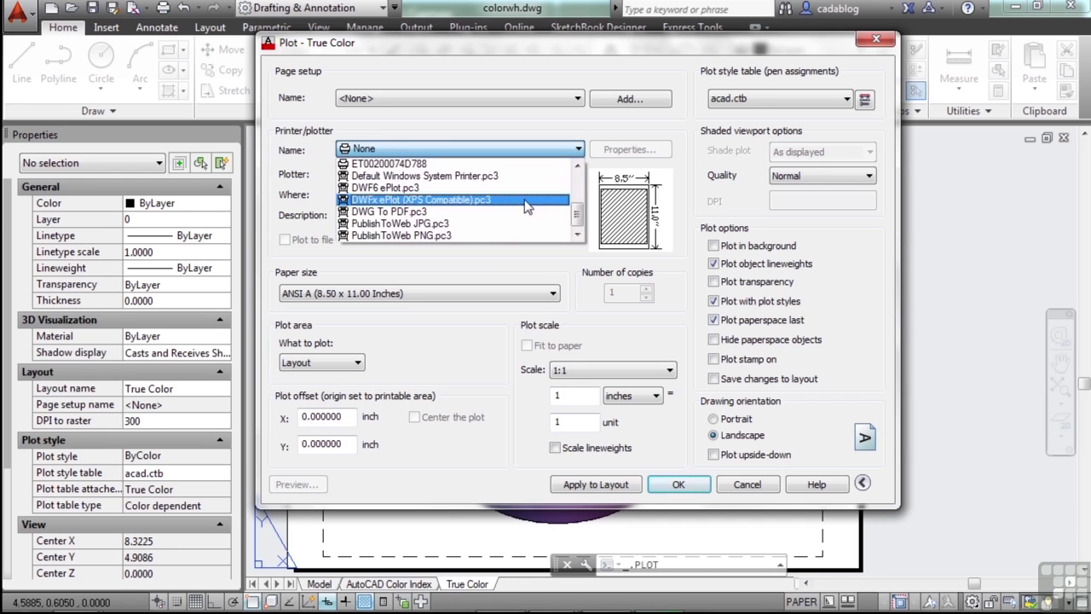
click(443, 214)
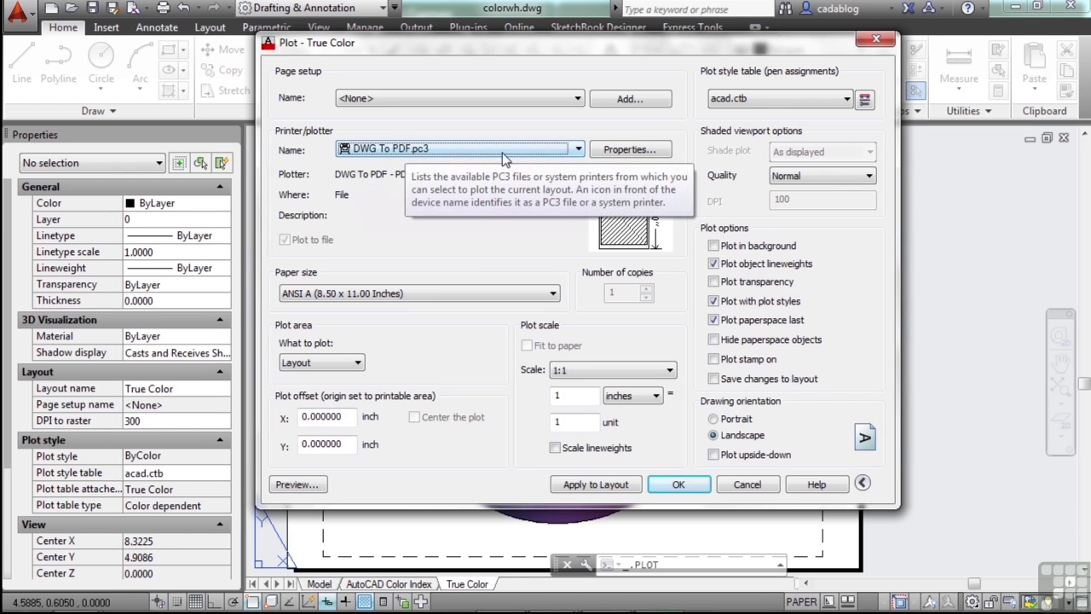
click(610, 152)
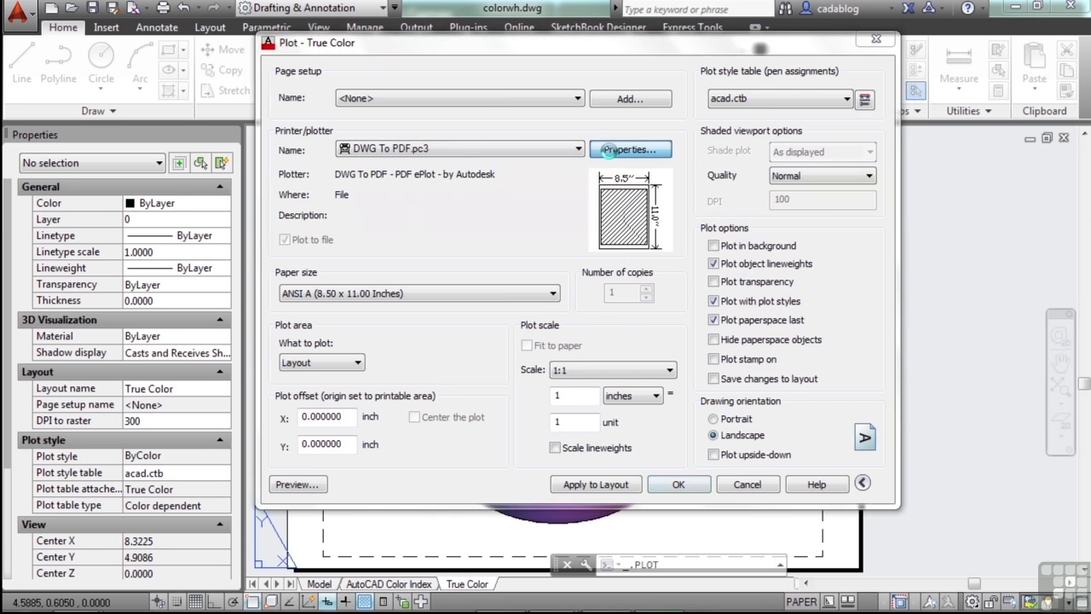
Browse the Ports, General and Device and Document Settings tabs, expand Graphics, then cancel
click(464, 83)
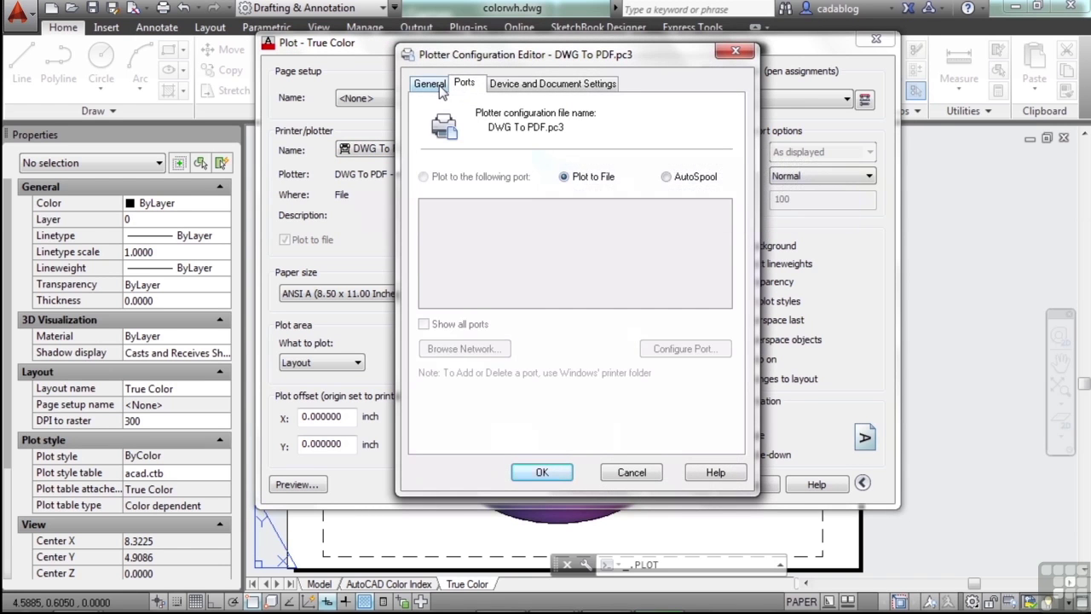
click(429, 83)
click(531, 85)
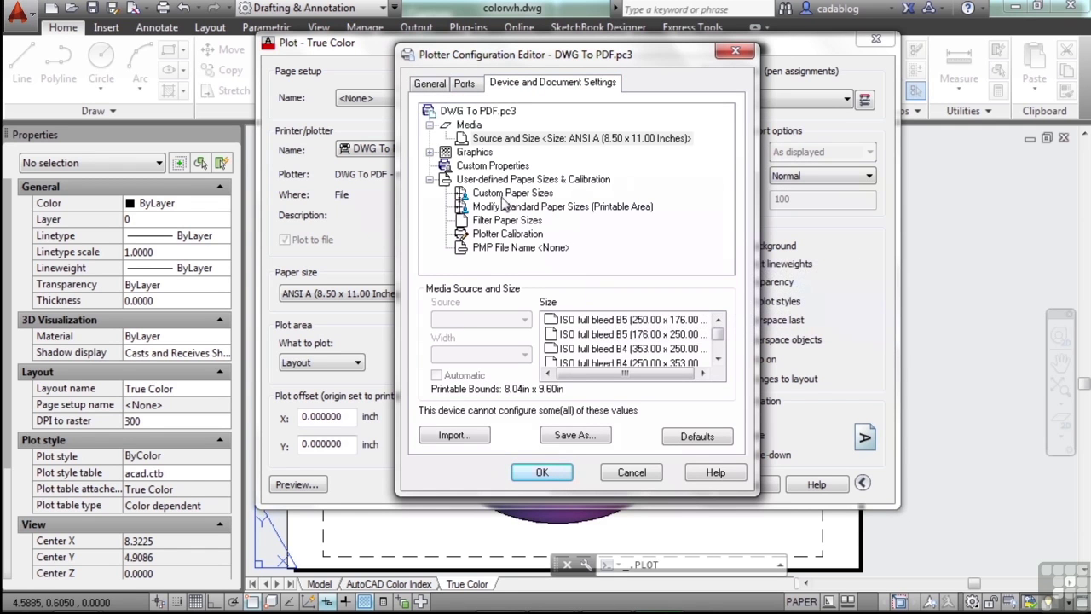
click(430, 151)
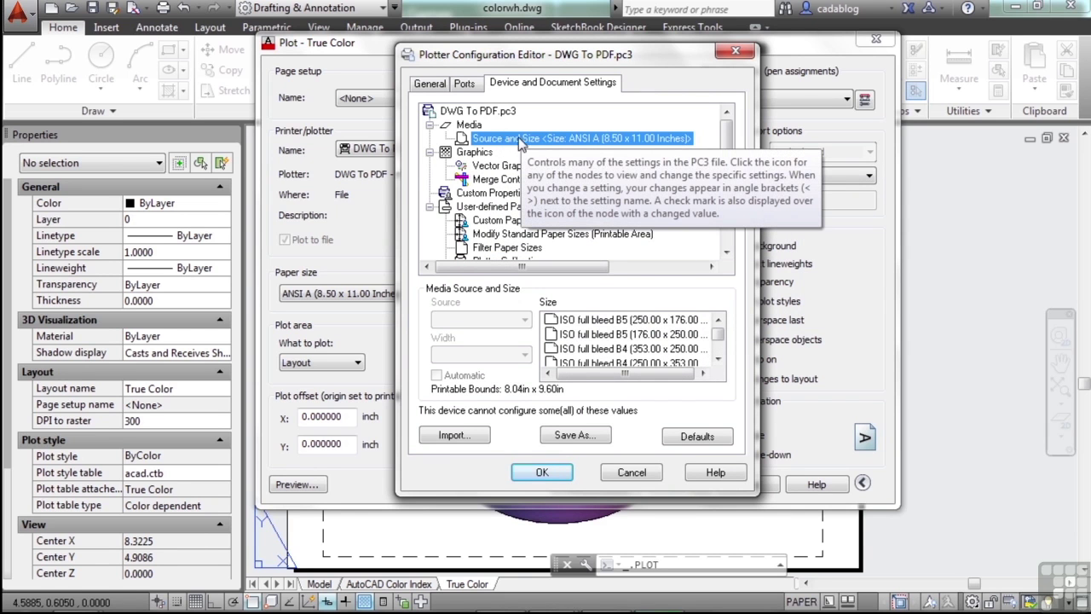
click(640, 472)
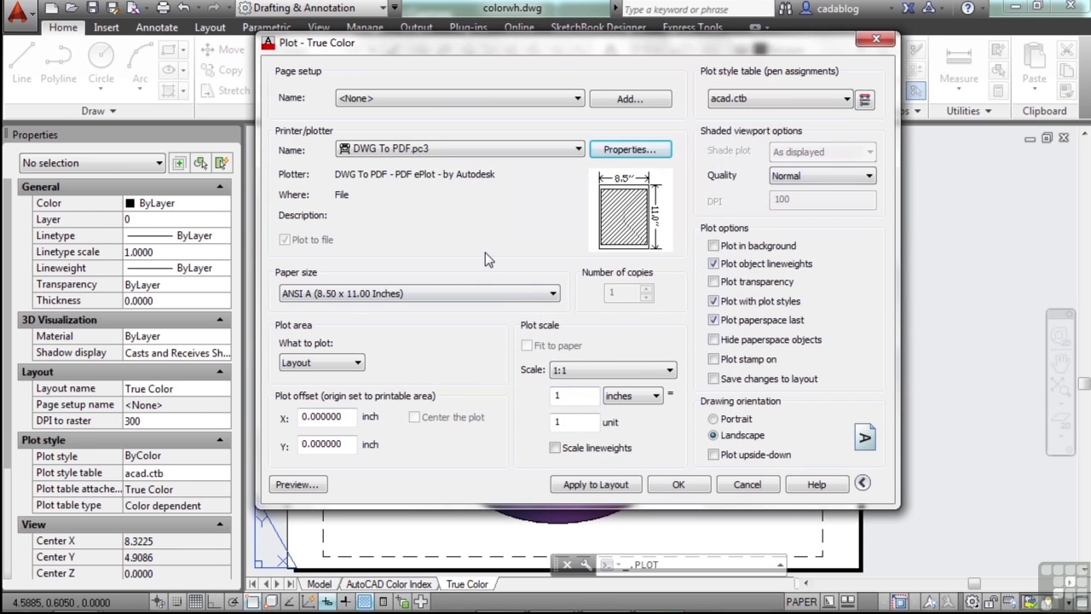